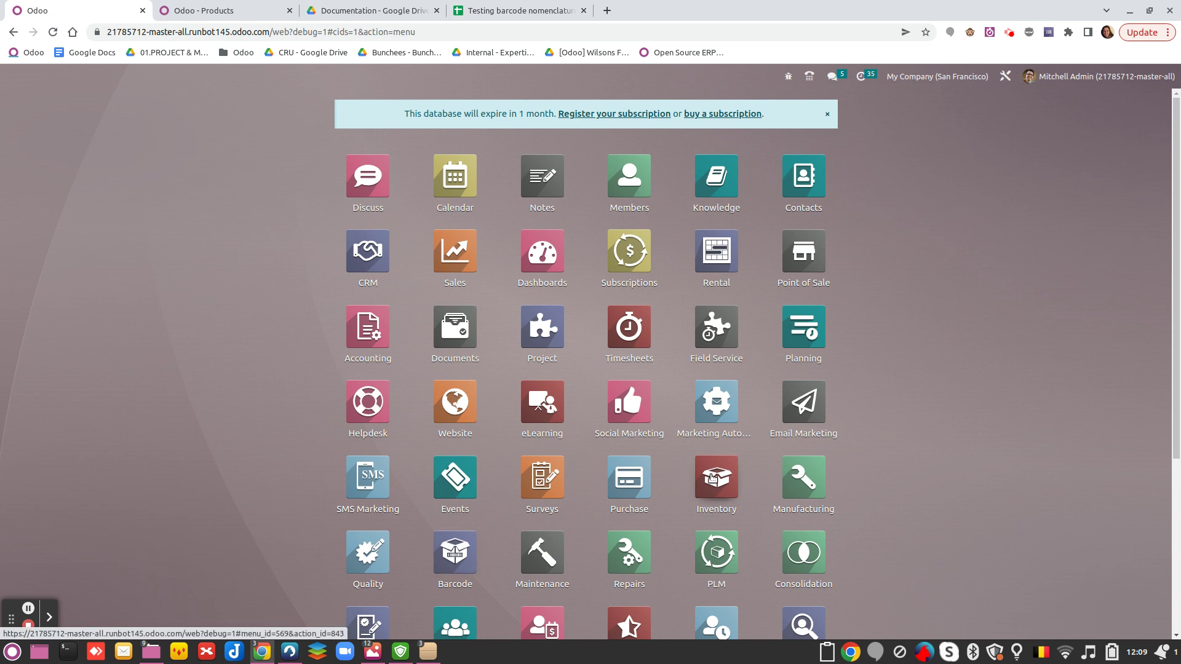
# - Save the Inventory settings with Barcode Scanner on and Default GS1 Nomenclature selected
pyautogui.click(717, 478)
pyautogui.click(318, 76)
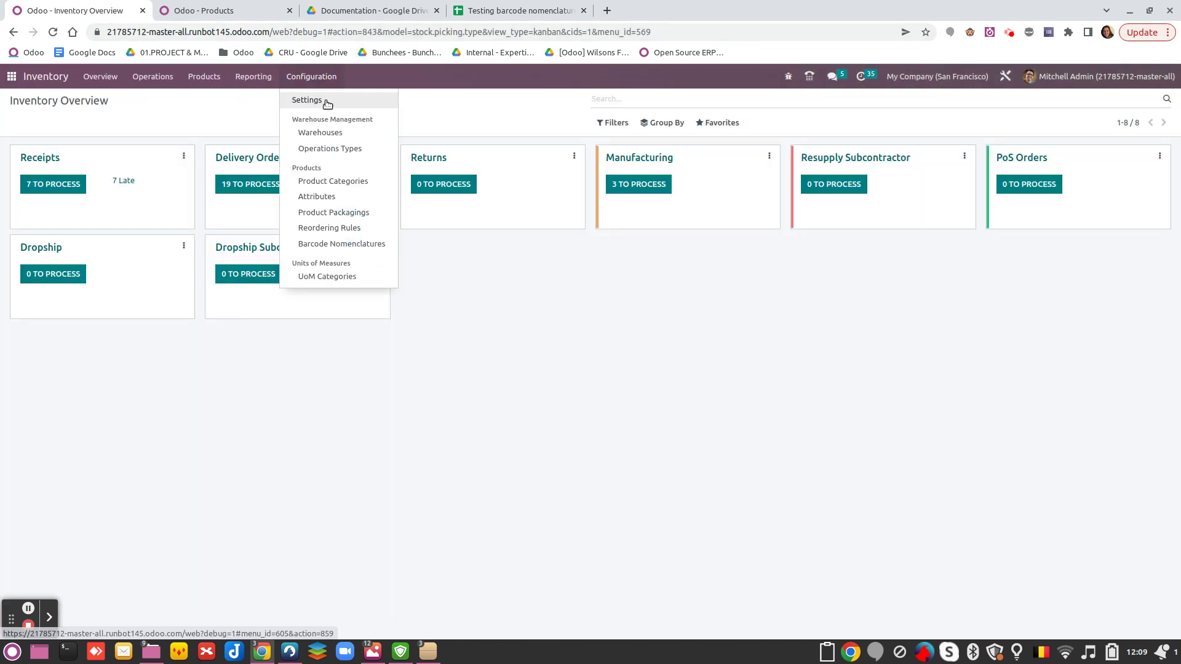
pyautogui.click(507, 208)
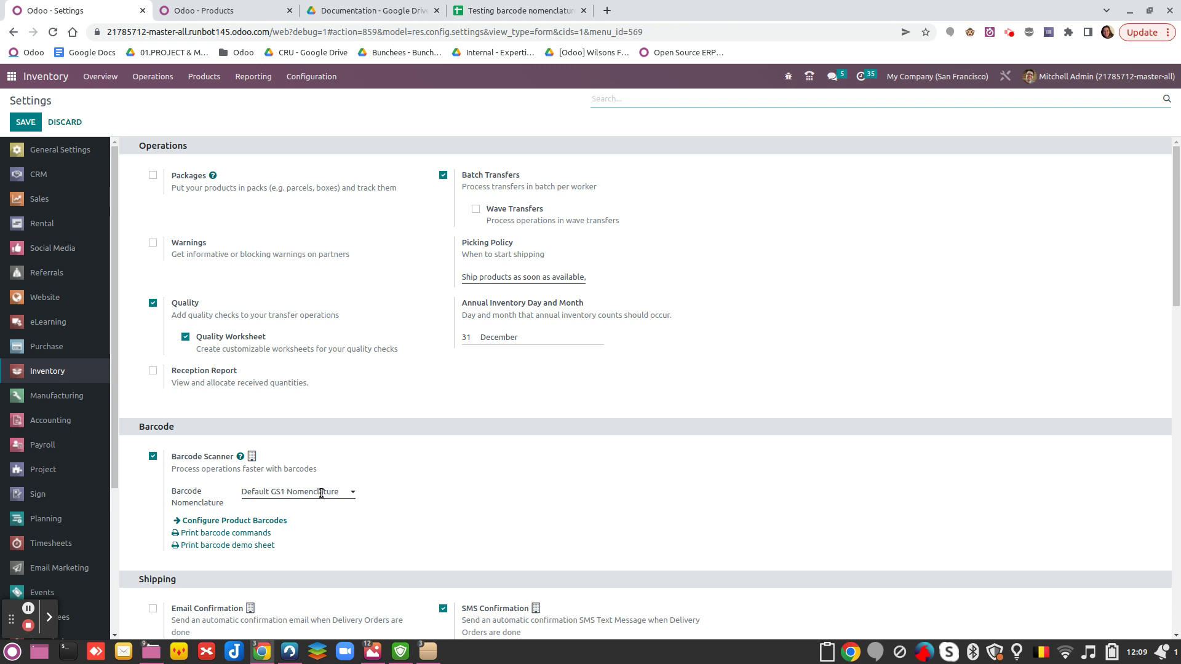
pyautogui.click(25, 121)
# - Open the Default GS1 Nomenclature record from Configuration > Barcode Nomenclatures to view its rules
pyautogui.click(325, 78)
pyautogui.click(344, 243)
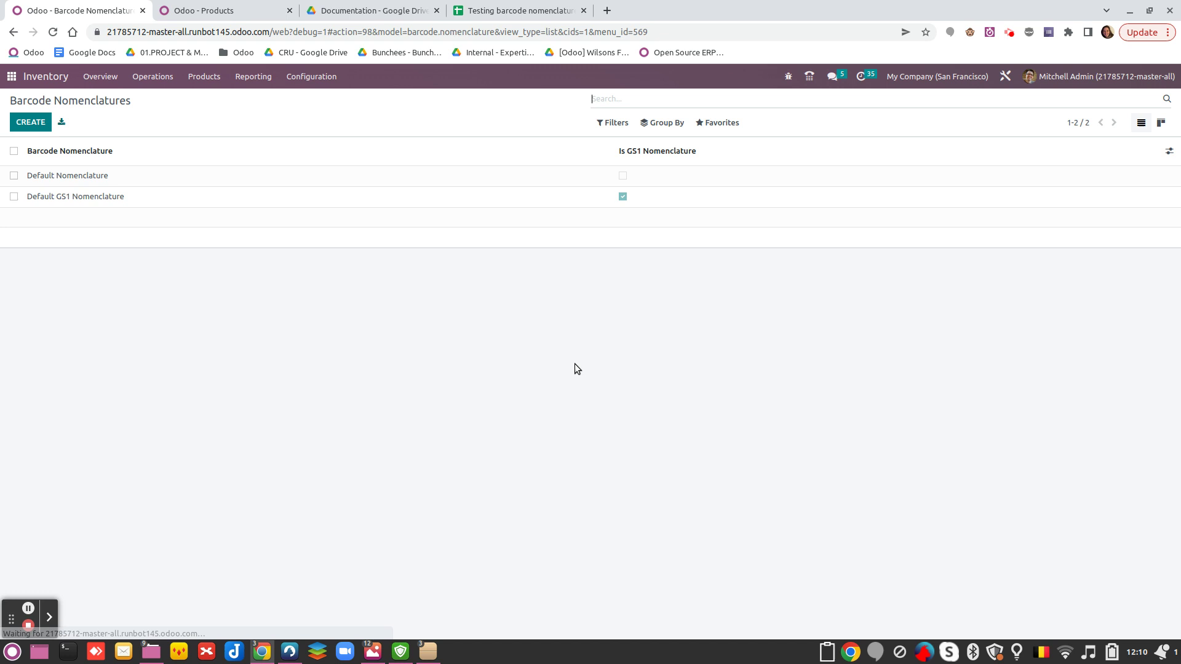
pyautogui.click(235, 204)
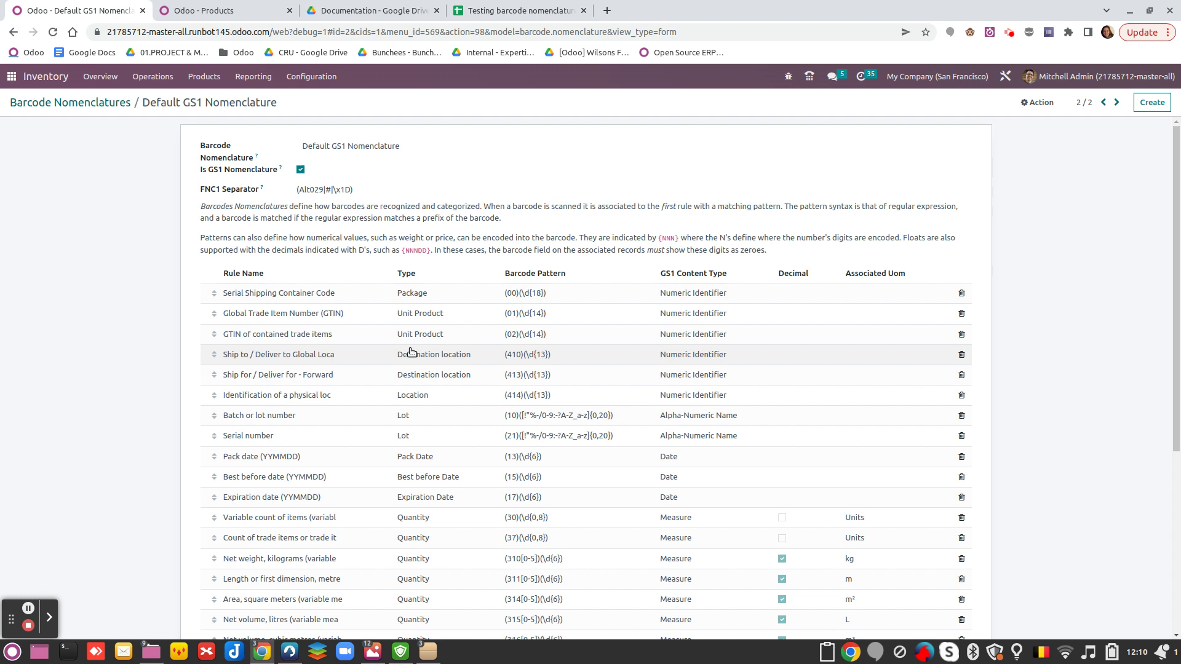
# - Move the GTIN of contained trade items rule above GTIN, renaming it Packaging with pattern (01)(\d{14})
pyautogui.moveTo(214, 336); pyautogui.dragTo(212, 310)
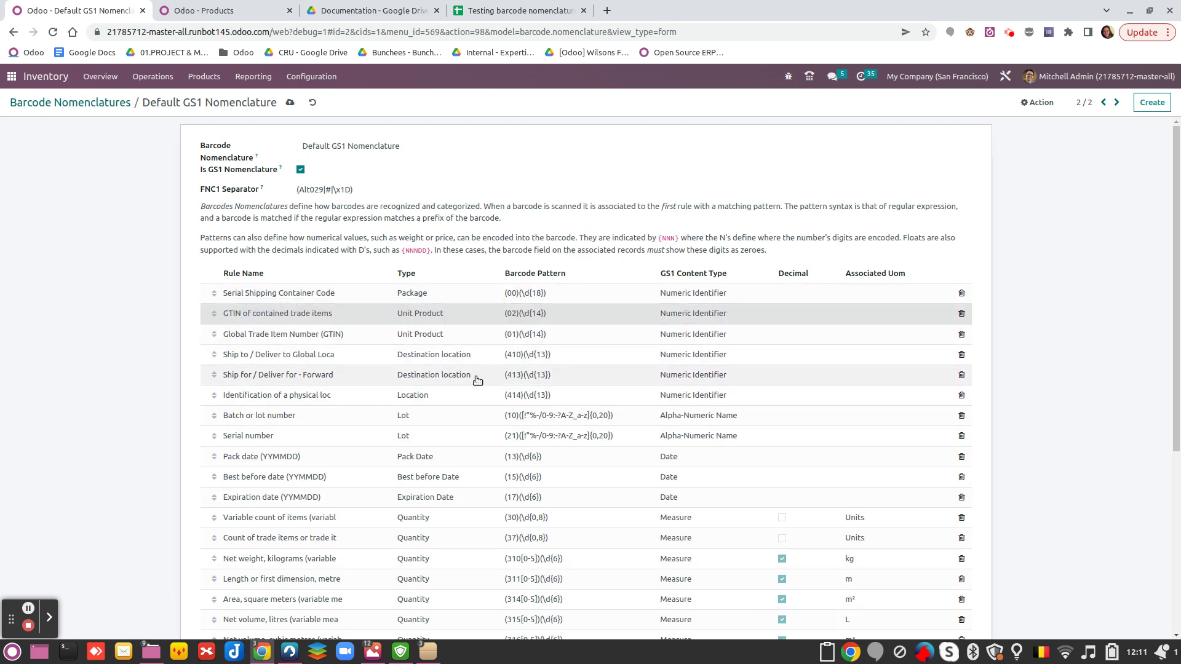
pyautogui.click(248, 317)
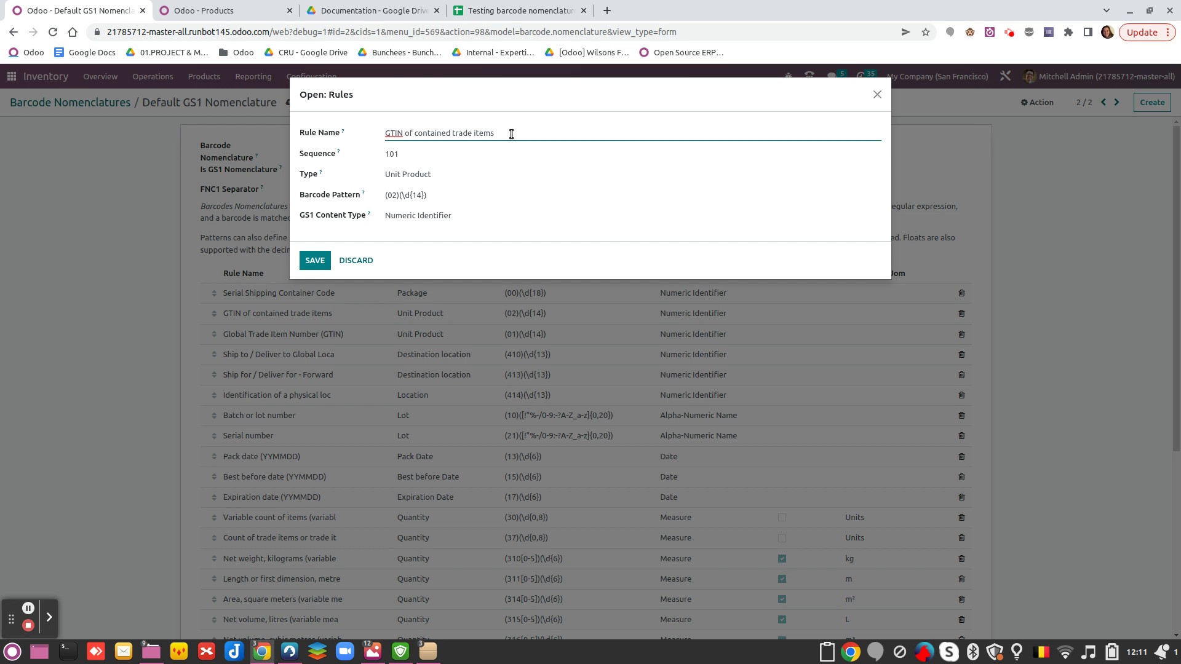
pyautogui.moveTo(511, 134); pyautogui.dragTo(376, 131)
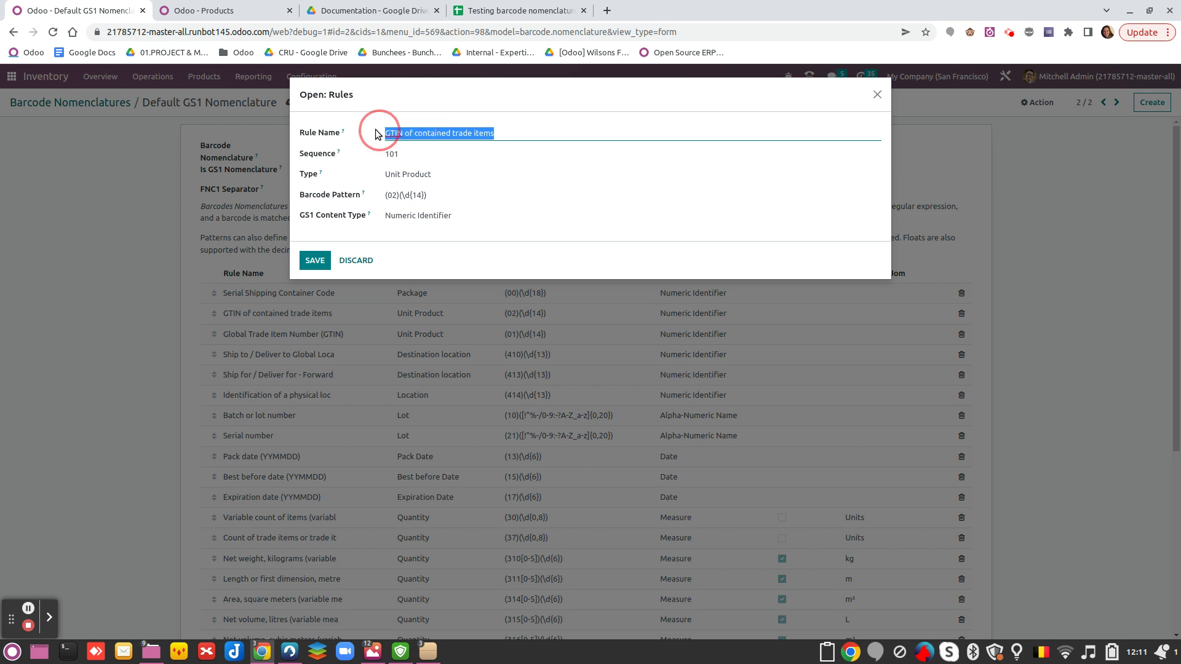
pyautogui.write('Packaging')
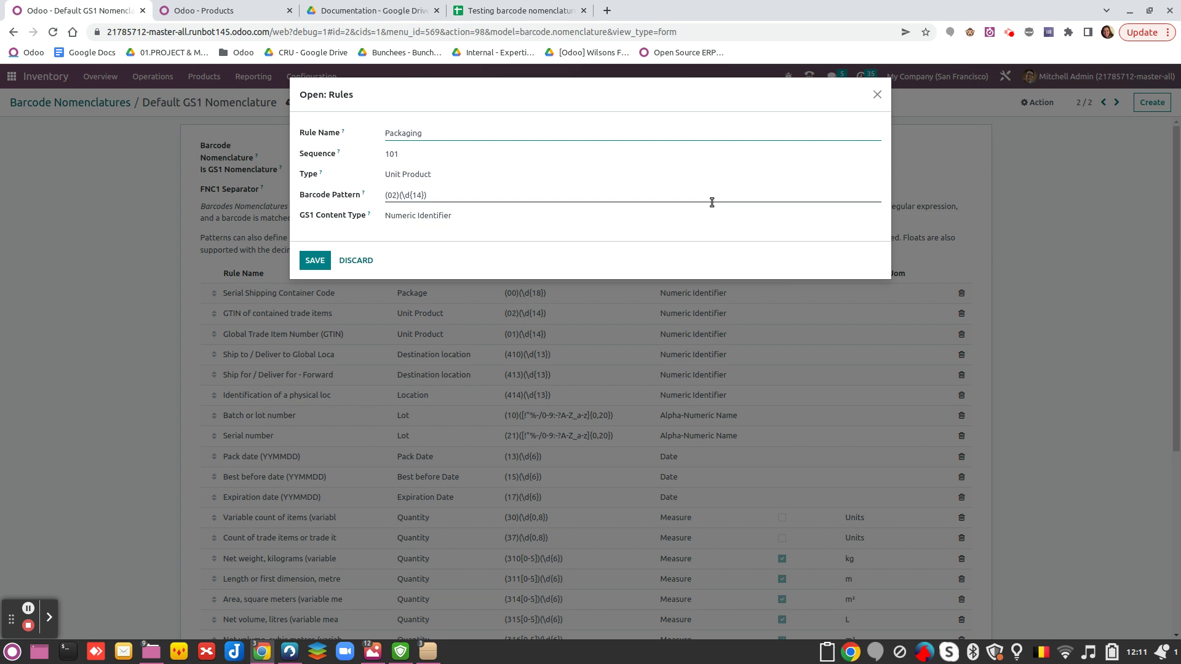
pyautogui.click(391, 196)
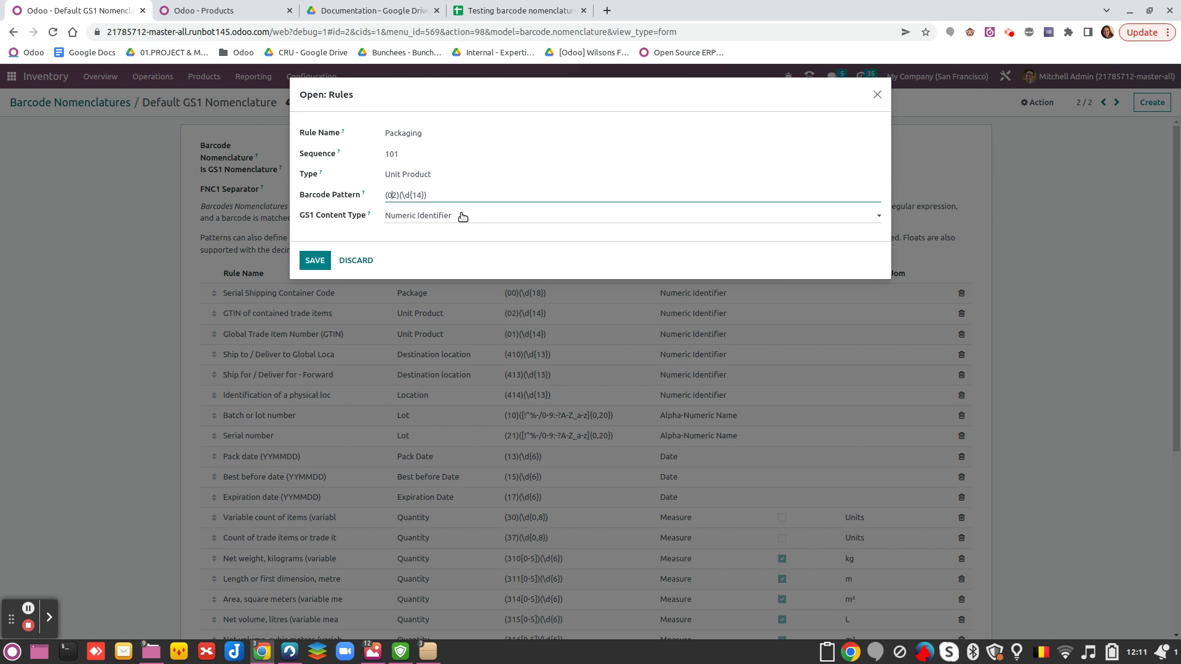
pyautogui.press('Delete')
pyautogui.write('1')
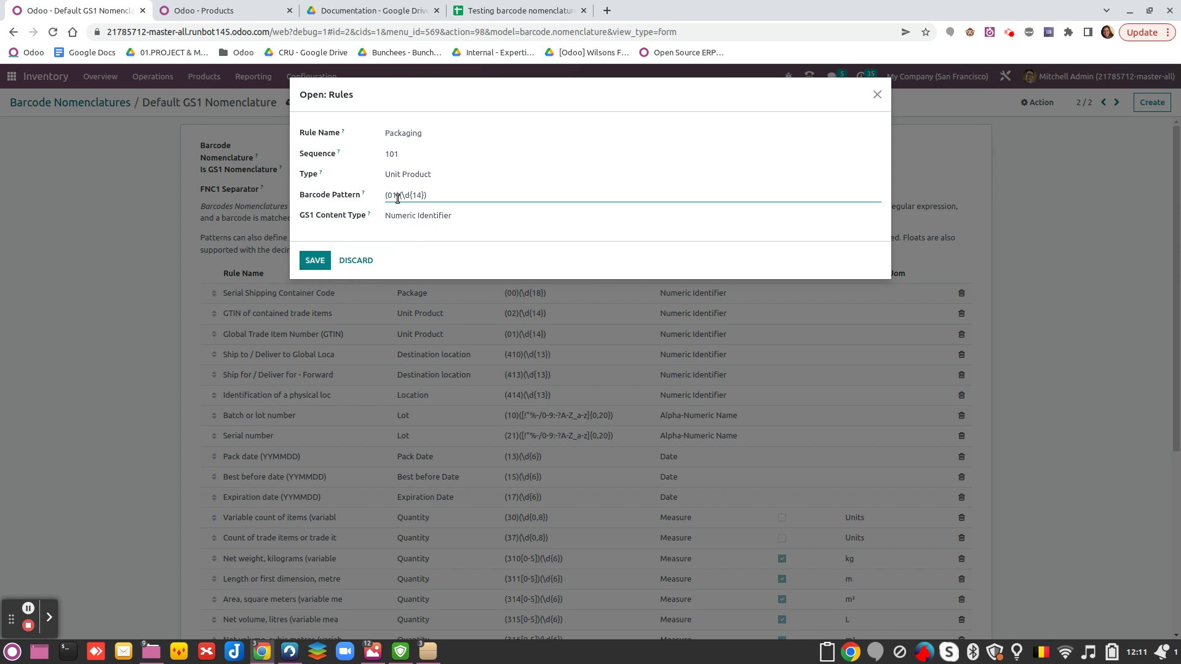
pyautogui.click(315, 261)
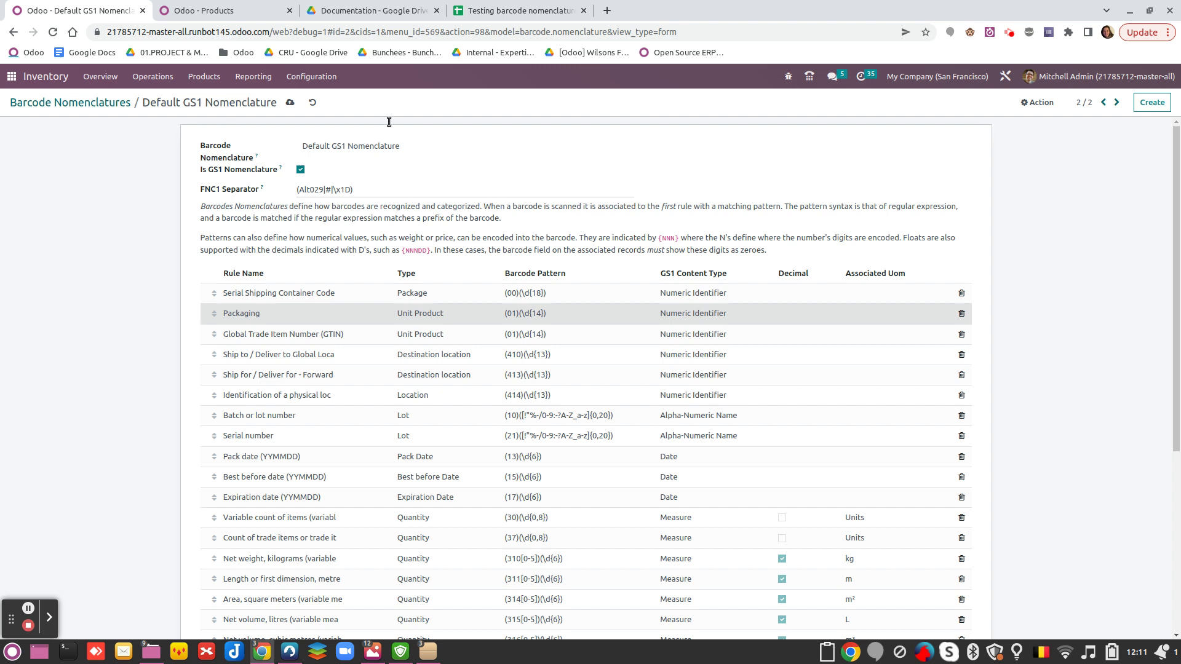
# - Search the Products list for 'produ' and open Product A
pyautogui.click(209, 79)
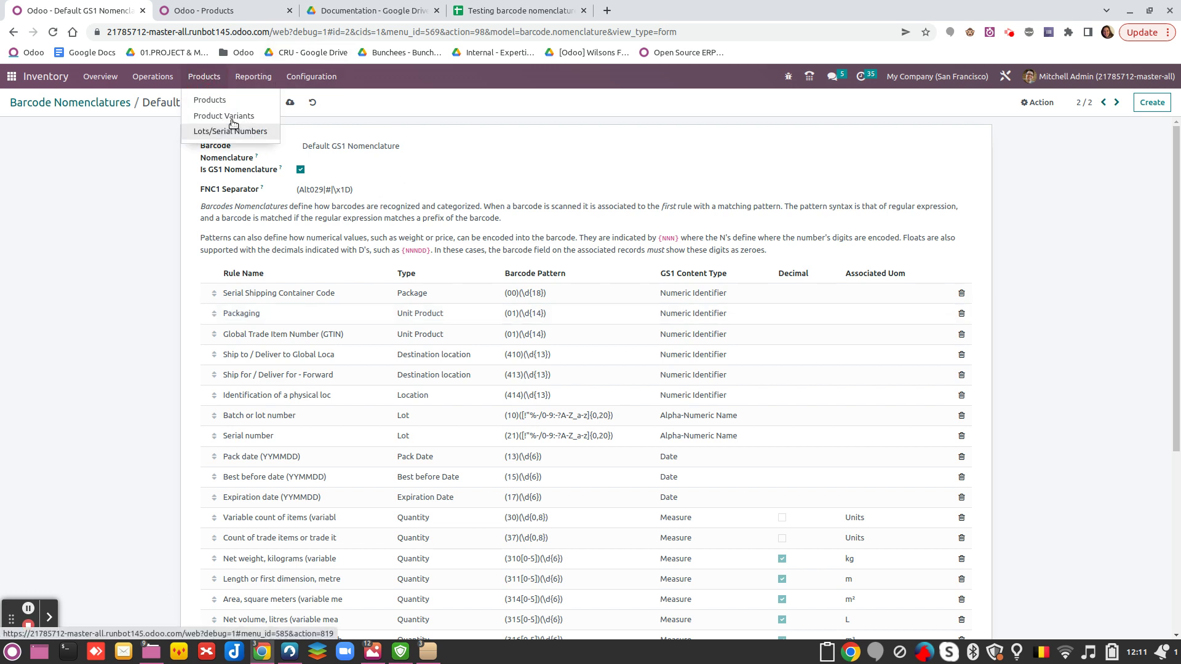
pyautogui.click(209, 100)
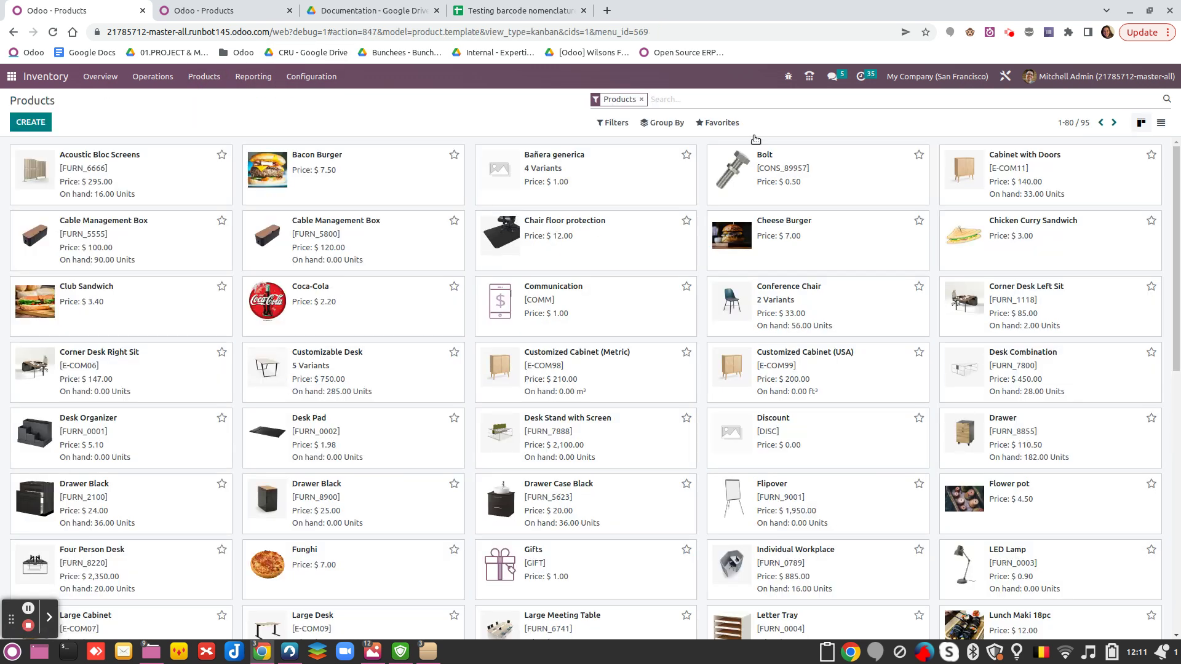
pyautogui.write('produ')
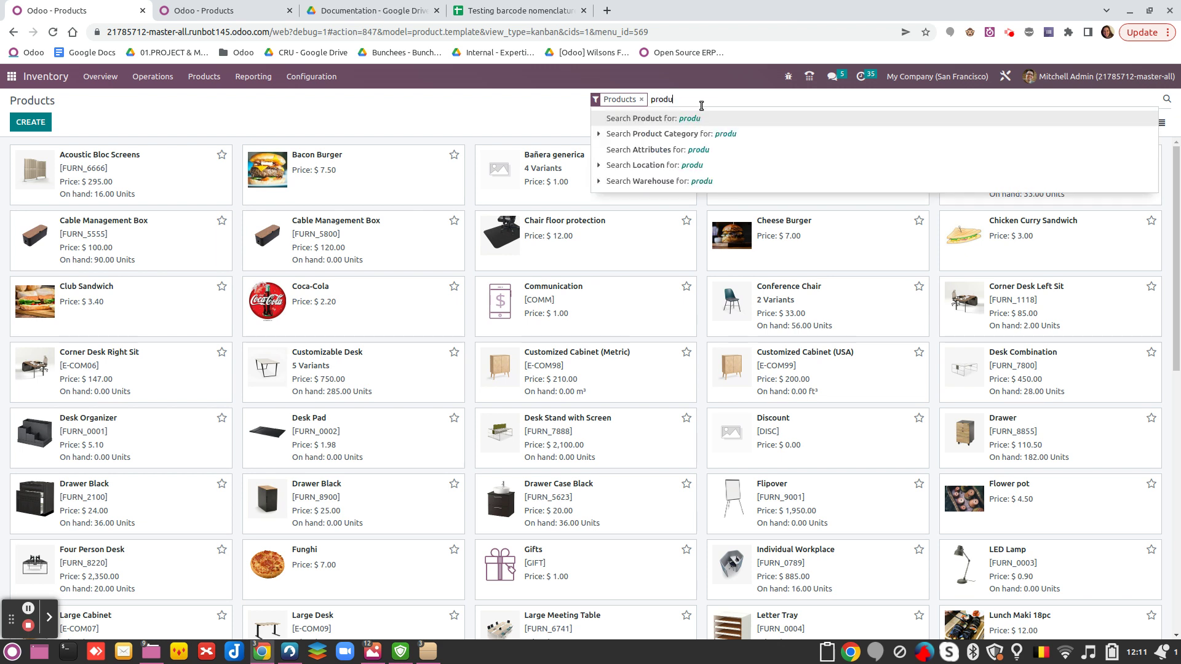
pyautogui.press('Return')
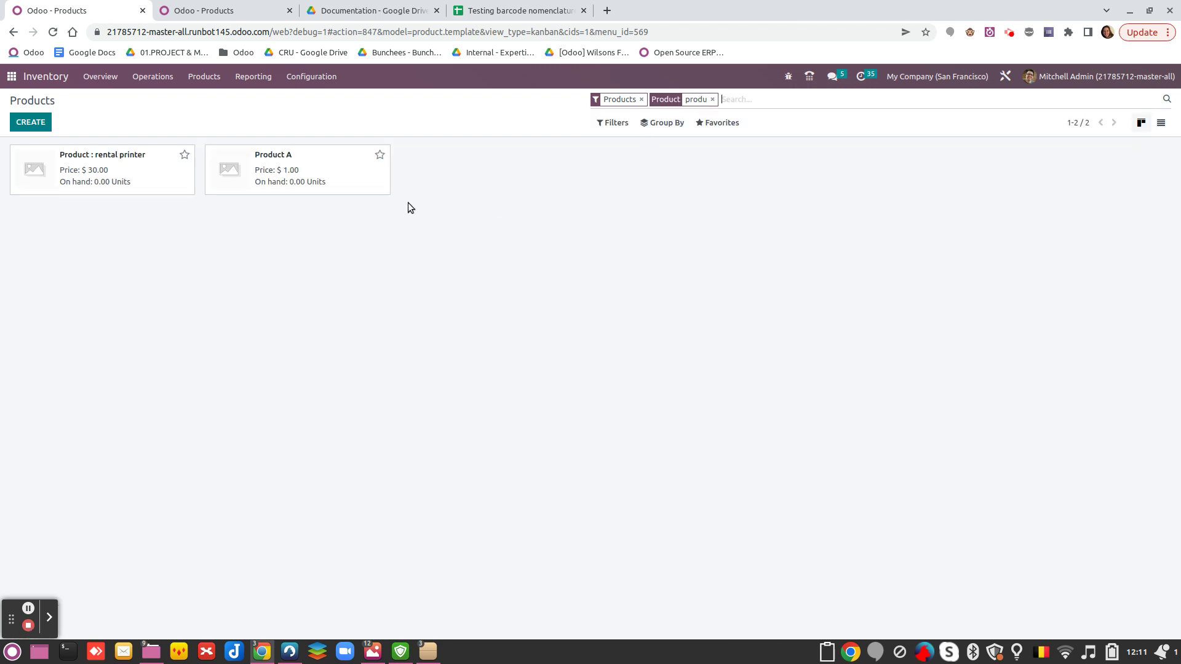
pyautogui.click(333, 169)
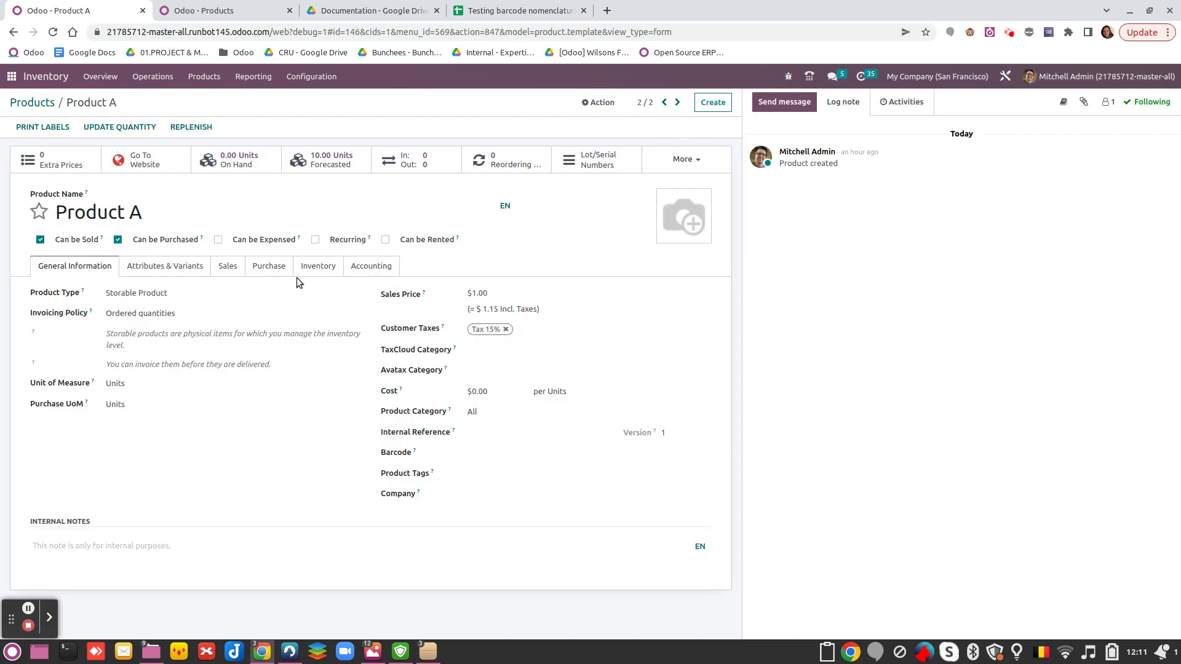
# - Drag the Unité packaging (1.00 Units) above Pack, Box and Pallet on the Inventory tab
pyautogui.click(318, 265)
pyautogui.scroll(-5, 285, 397)
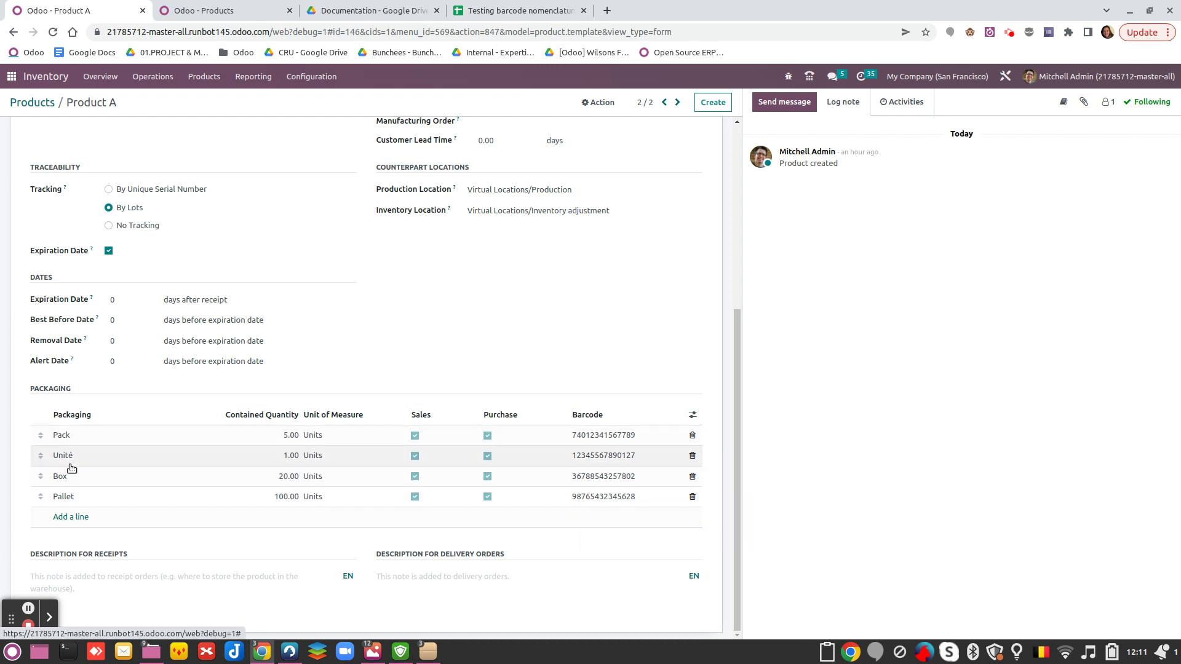
pyautogui.moveTo(40, 455); pyautogui.dragTo(130, 603)
pyautogui.scroll(-5, 144, 577)
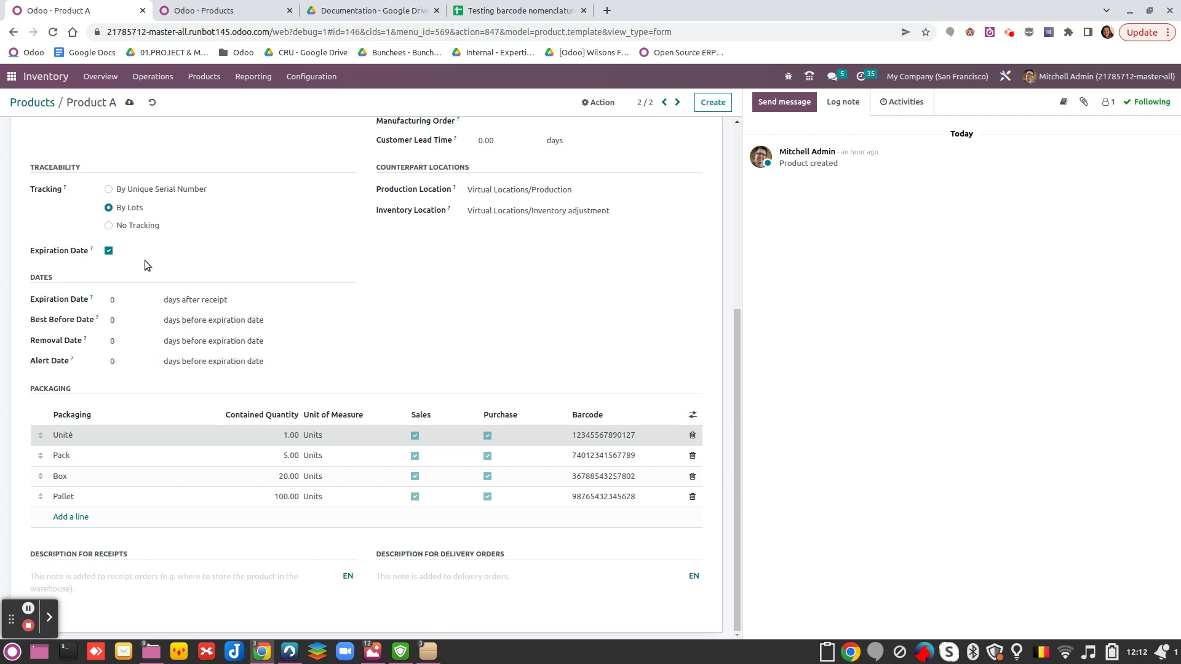
pyautogui.scroll(5, 369, 340)
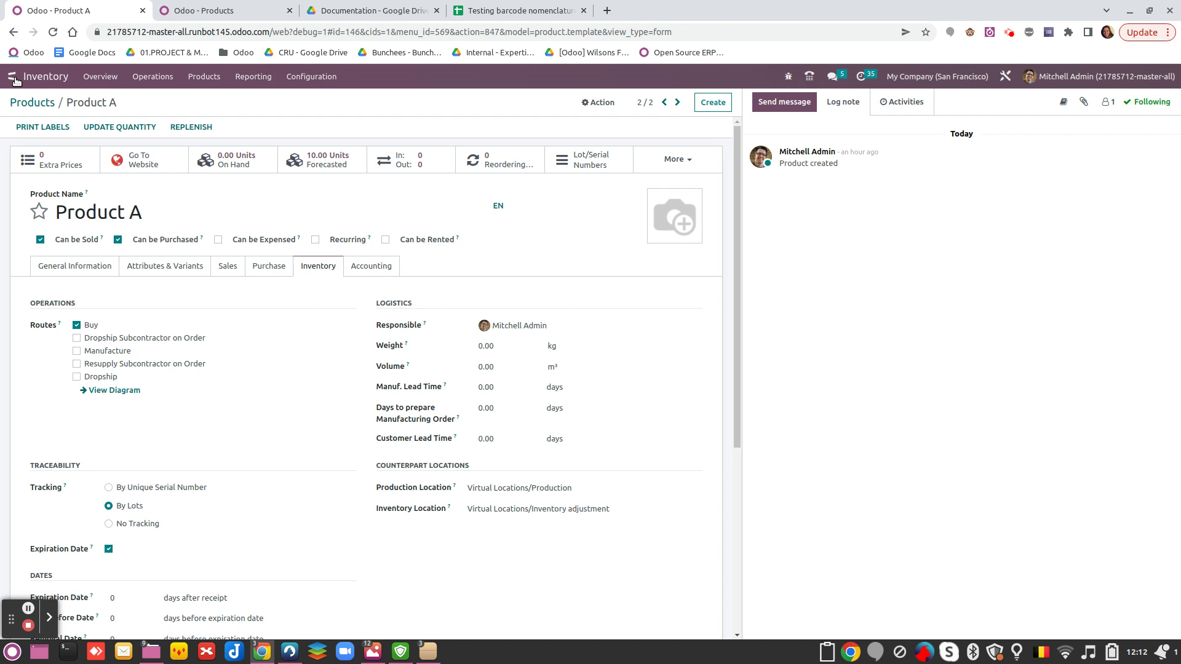
# - Create a new Purchase request for quotation with vendor Azure Interior
pyautogui.click(11, 76)
pyautogui.scroll(-3, 615, 344)
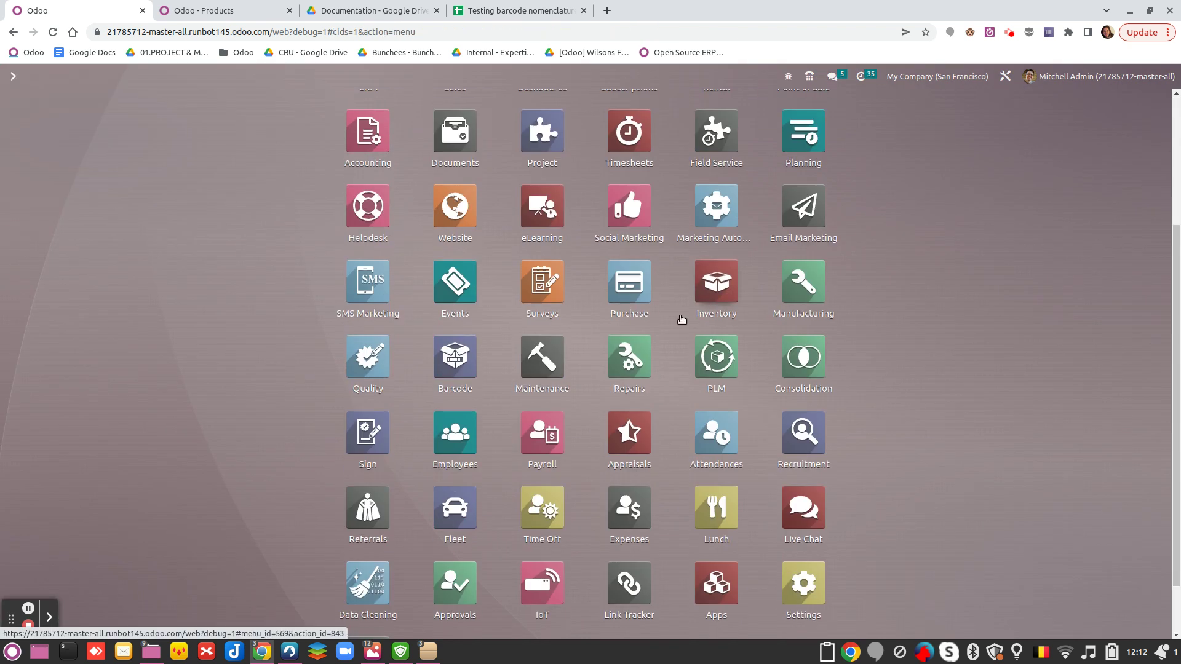
pyautogui.click(624, 289)
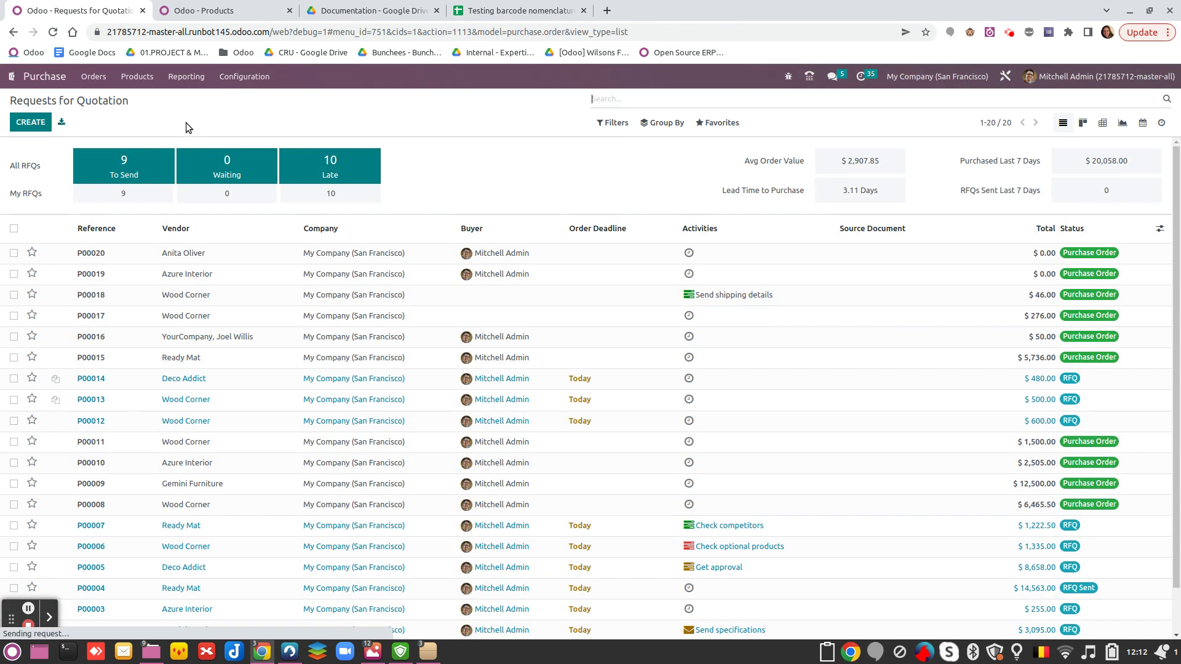
pyautogui.click(36, 125)
pyautogui.click(190, 212)
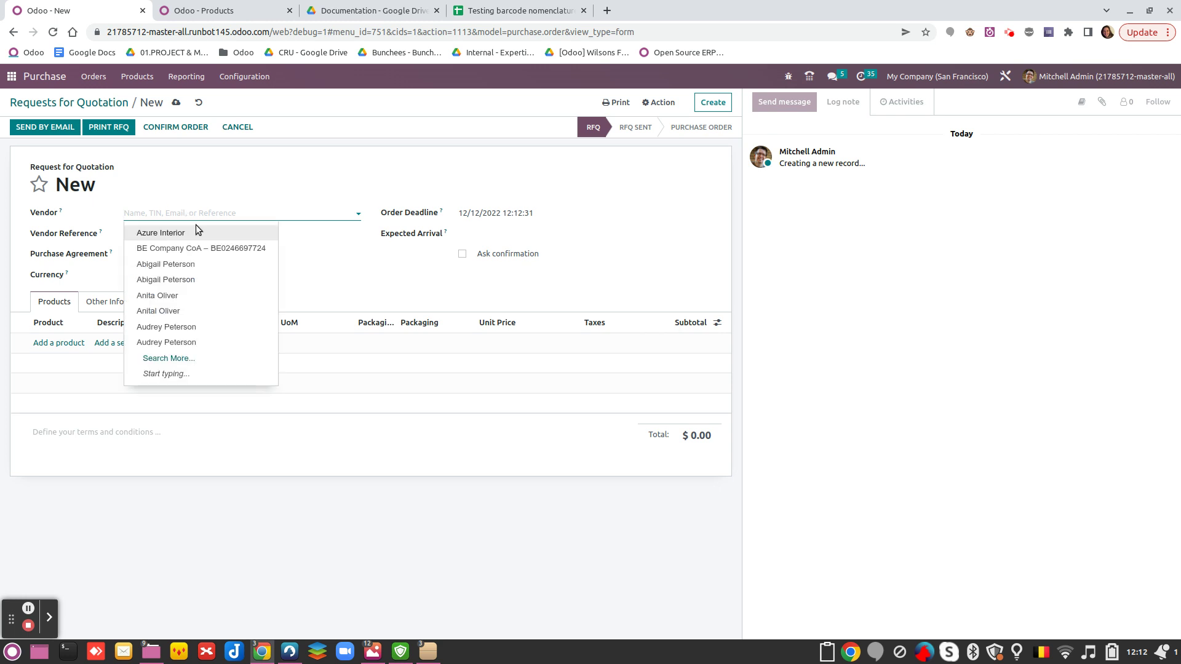
pyautogui.click(189, 234)
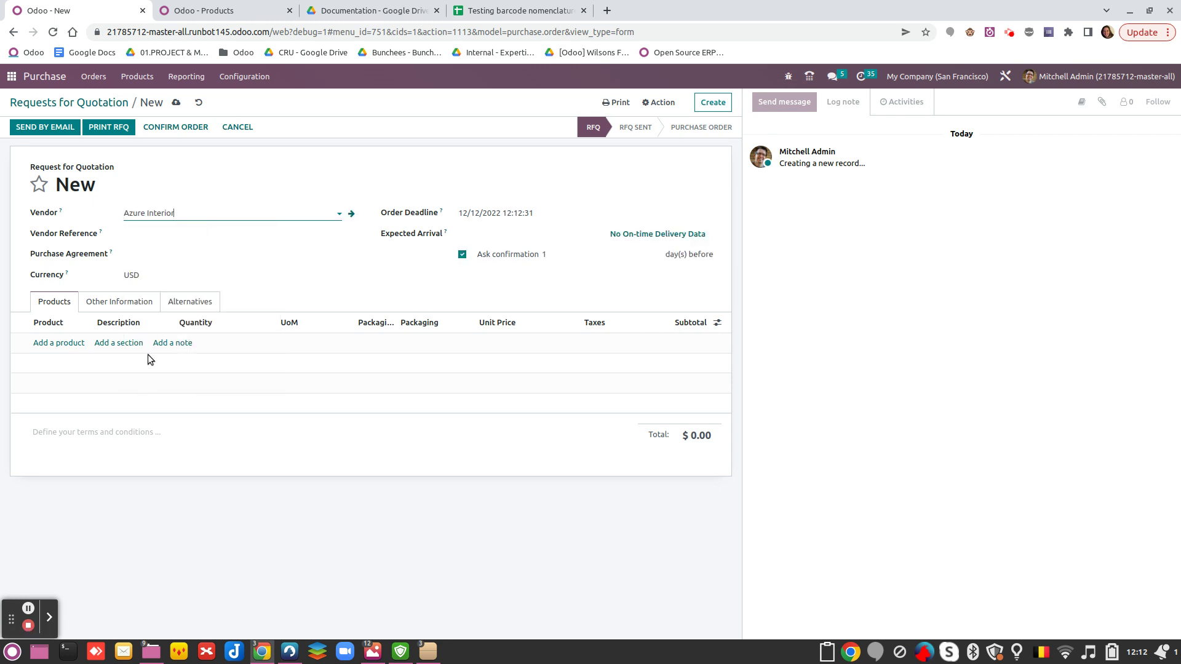
# - Add Product A with quantity 5 and confirm the order as P00021
pyautogui.click(69, 344)
pyautogui.write('prod')
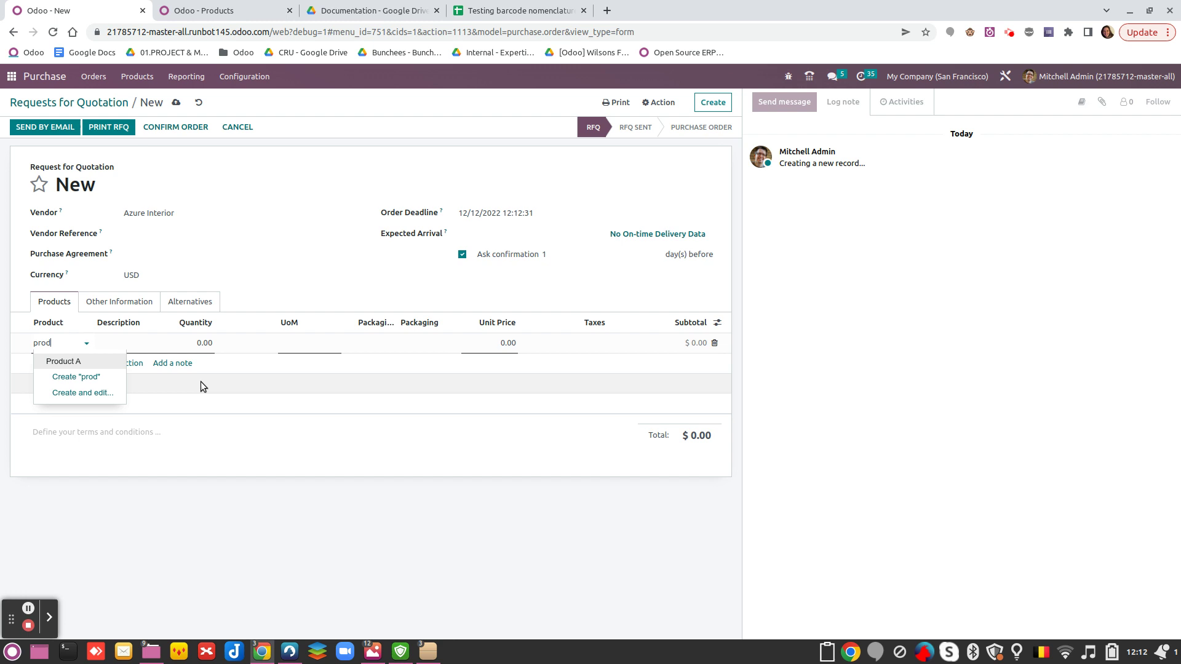
pyautogui.click(106, 361)
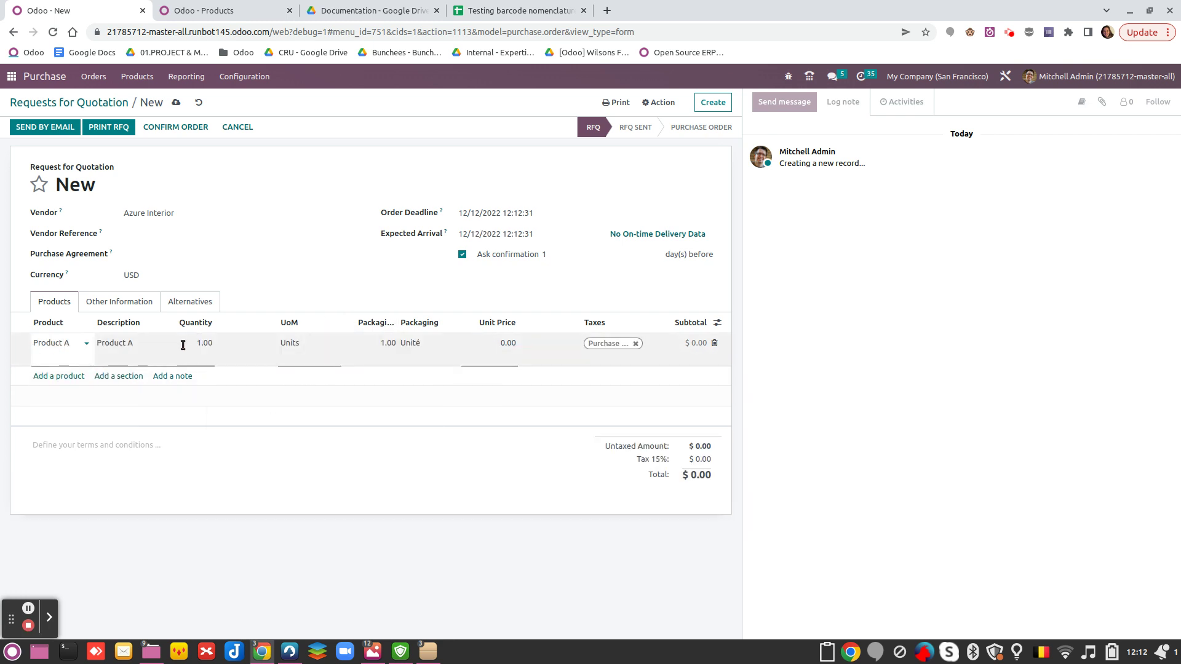
pyautogui.write('5')
pyautogui.click(319, 378)
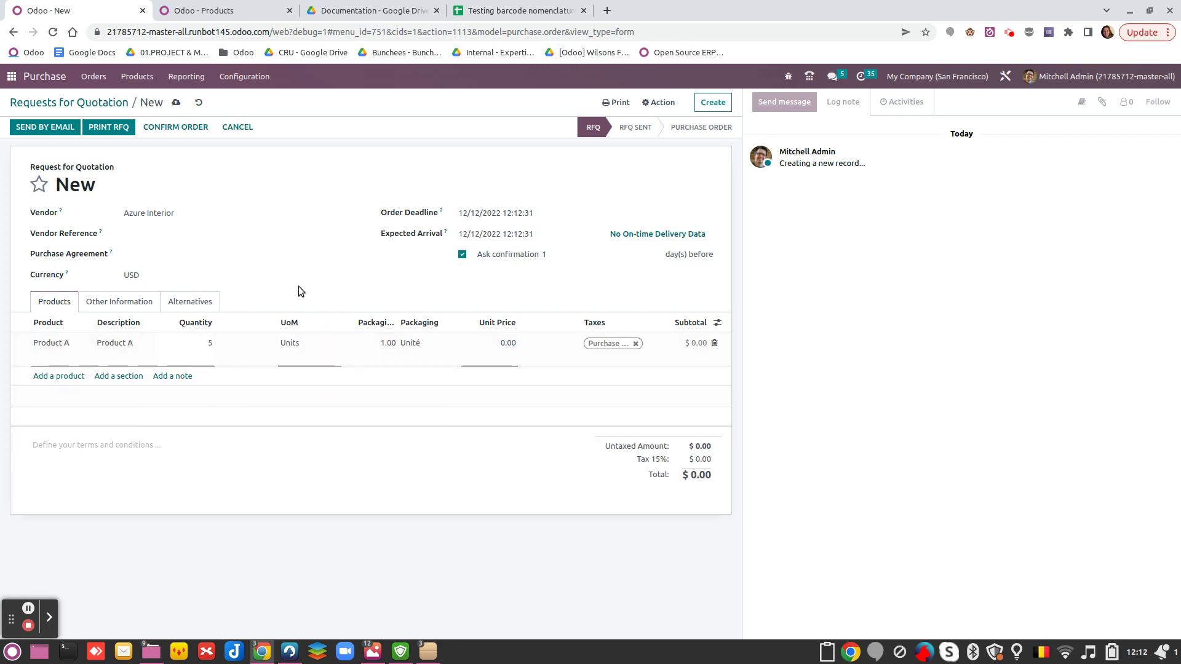
pyautogui.click(185, 128)
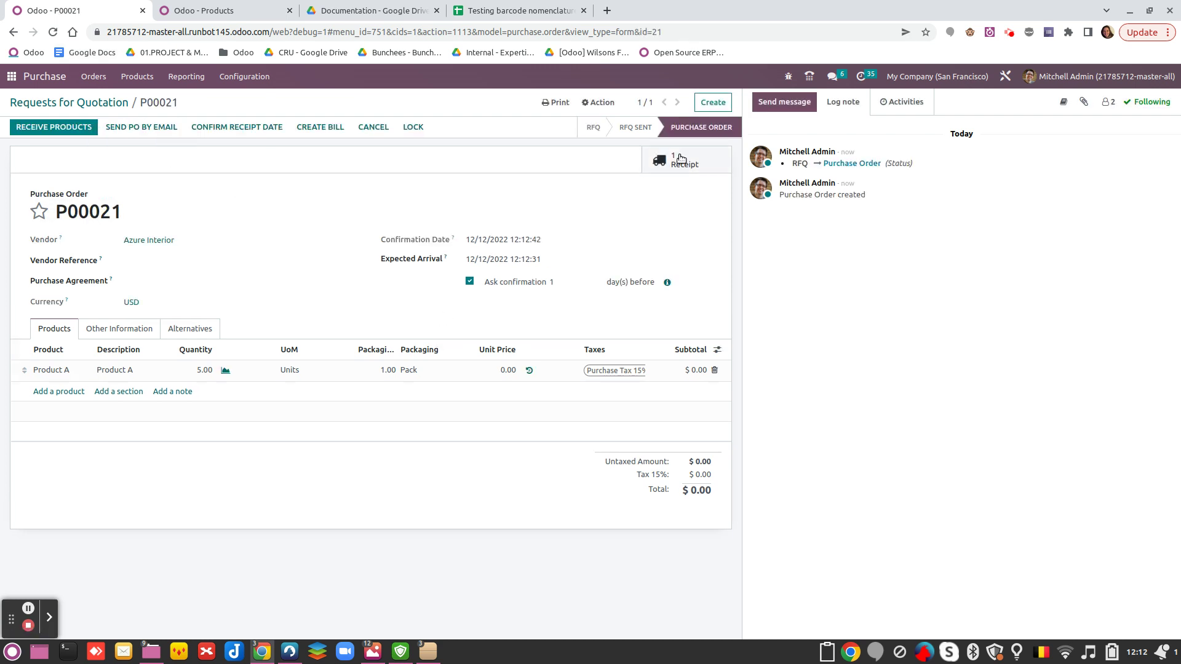
# - Open receipt WH/IN/00014 from the Barcode app's receipts, showing Product A at 0 / 5 Units
pyautogui.click(675, 161)
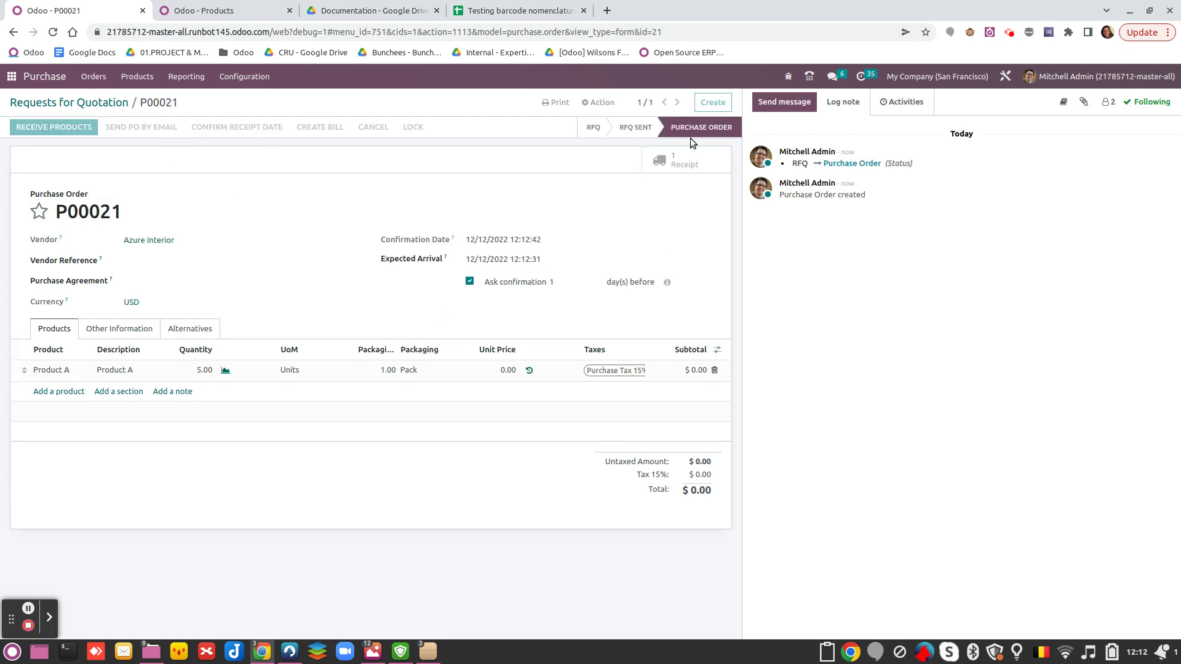
pyautogui.click(11, 76)
pyautogui.scroll(-3, 449, 424)
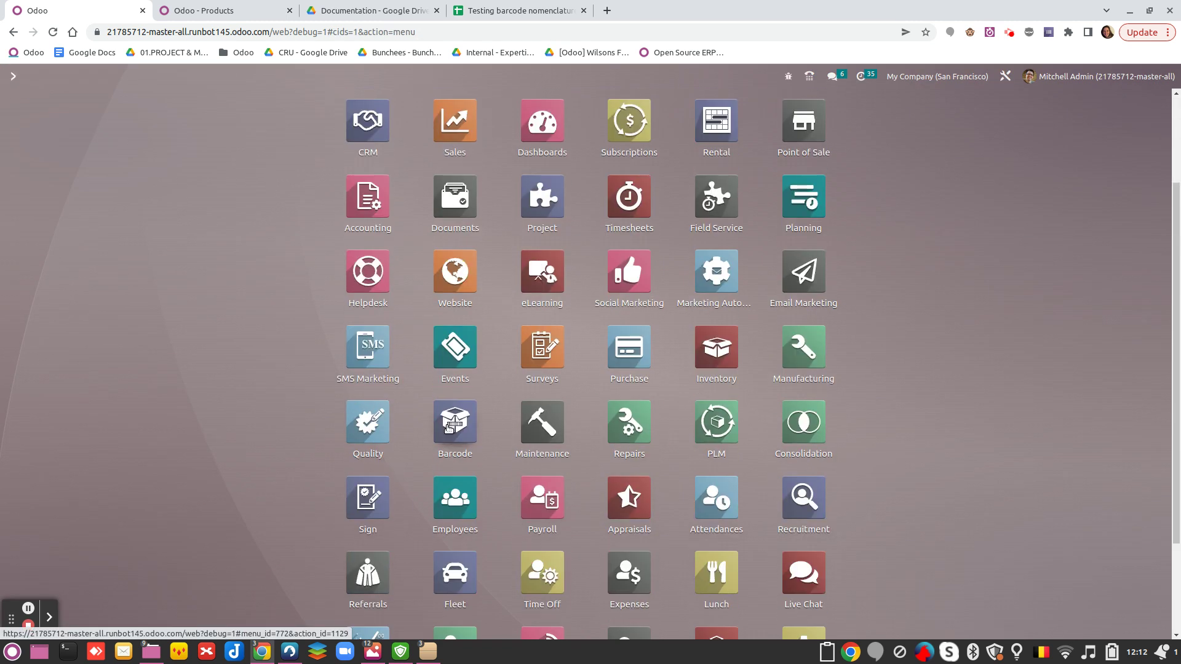
pyautogui.click(449, 426)
pyautogui.click(482, 496)
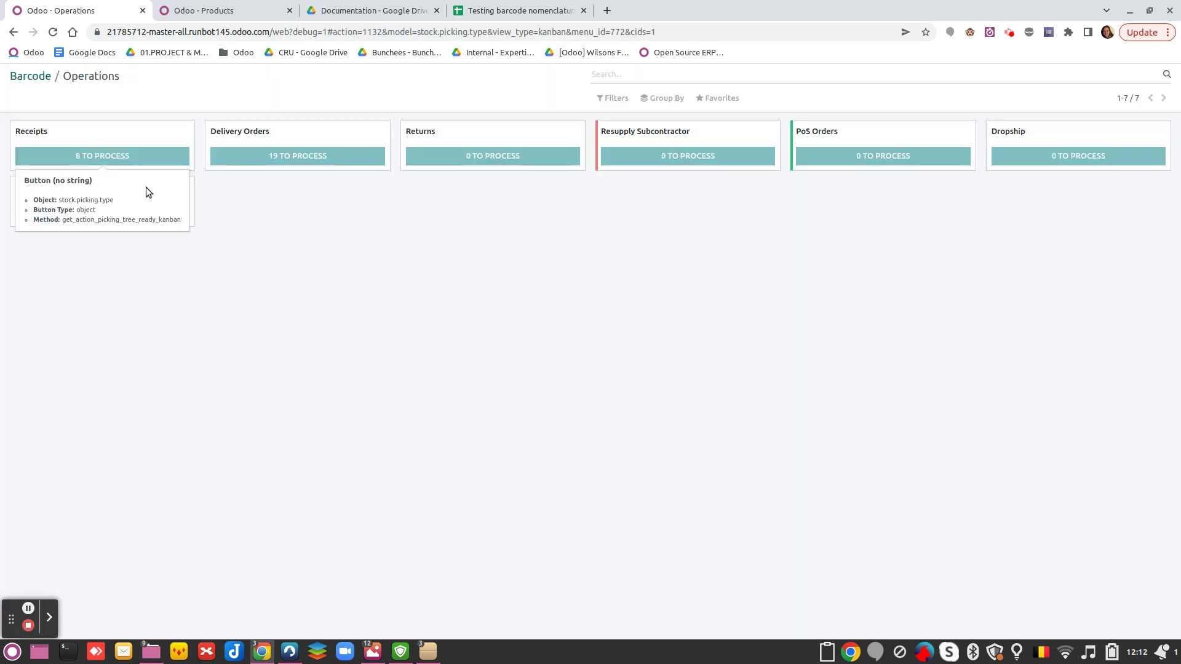
pyautogui.click(145, 156)
pyautogui.click(629, 237)
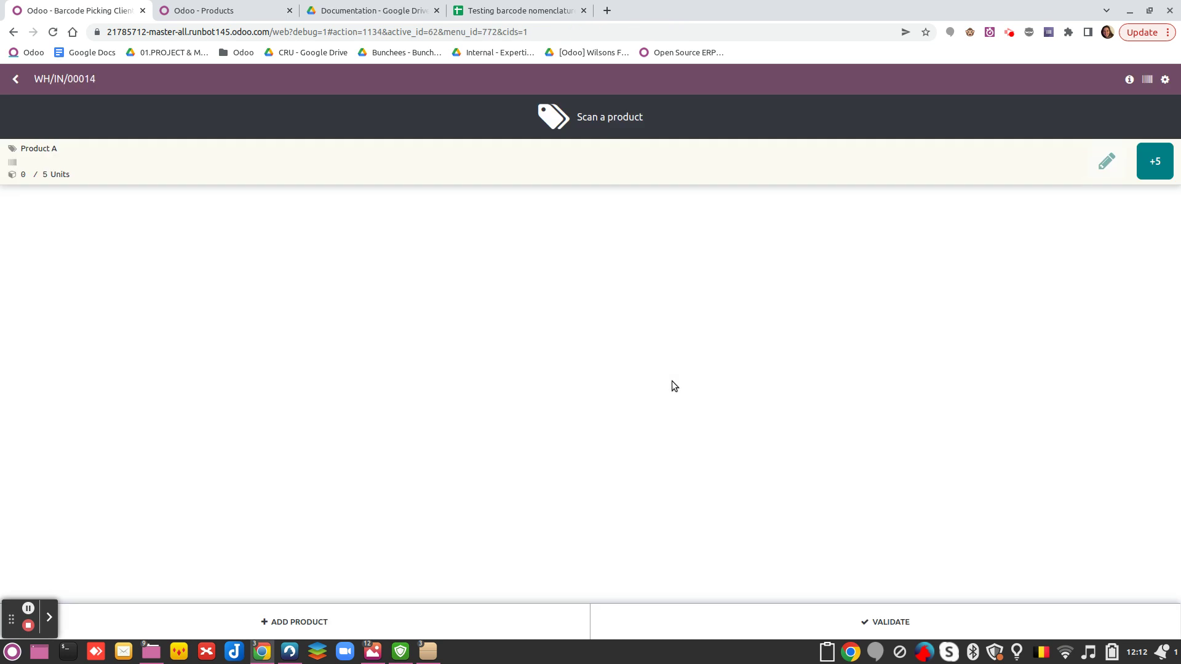
# - Review row 2's formulas building Product A's GS1 string with expiry and lot Batch00025
pyautogui.click(518, 15)
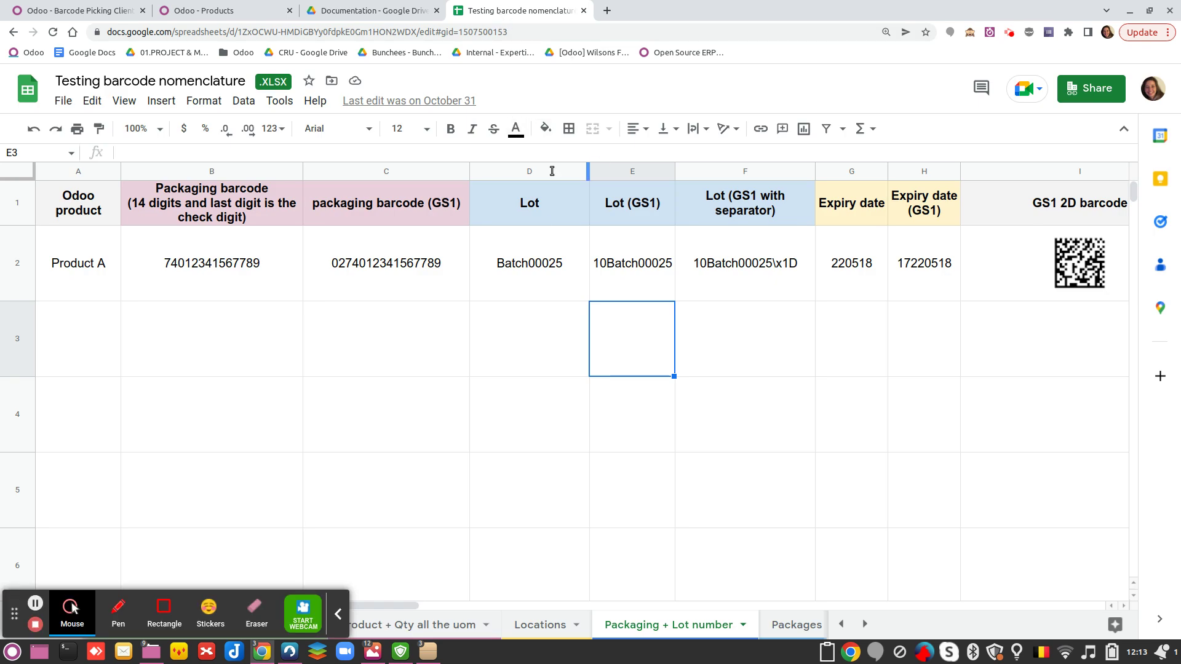
pyautogui.click(454, 271)
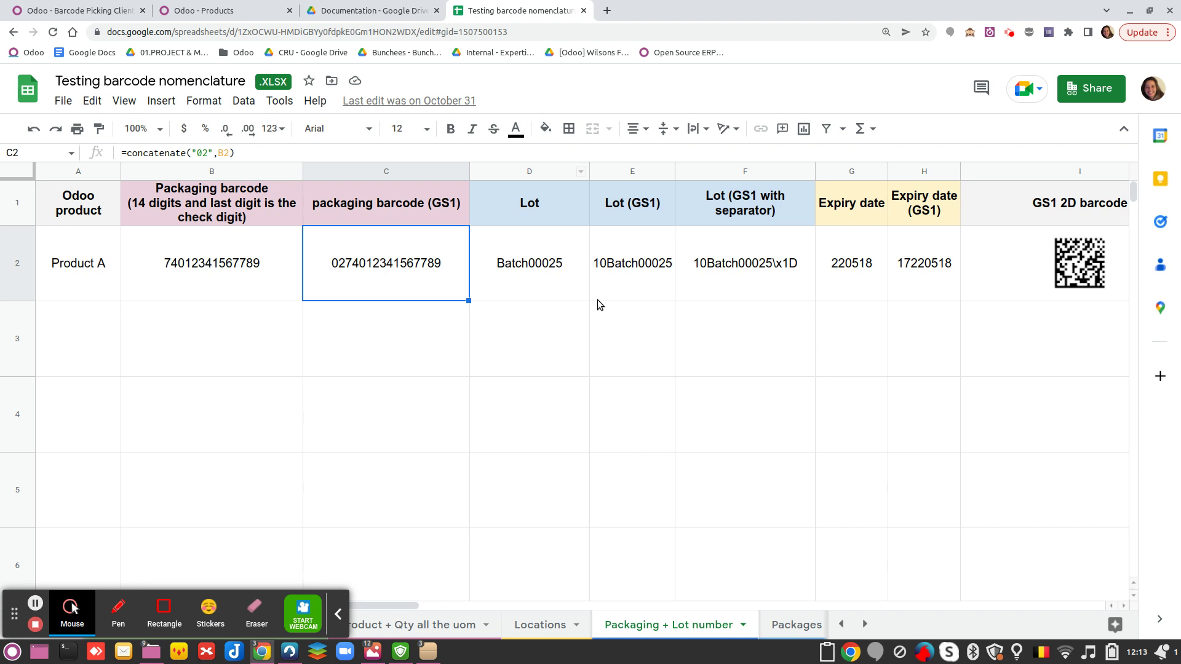
pyautogui.press('Left')
pyautogui.press('Left')
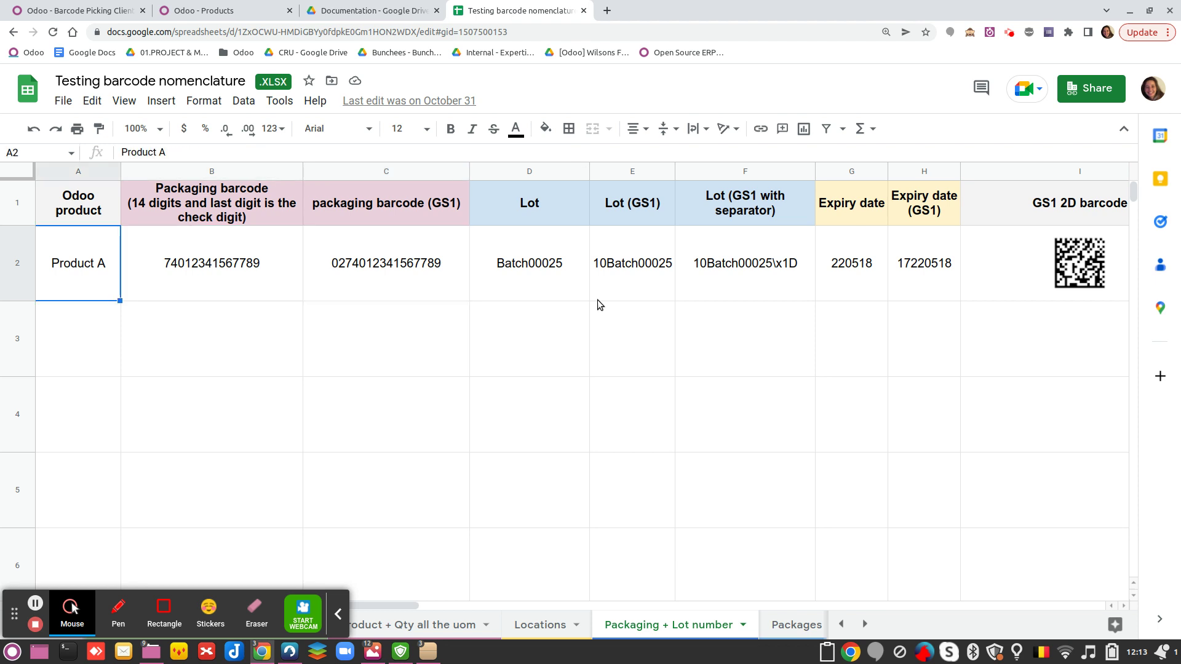
pyautogui.press('Right')
pyautogui.press('Right')
pyautogui.press('Right')
pyautogui.press('Right')
pyautogui.press('Right')
pyautogui.press('Right')
pyautogui.press('Right')
pyautogui.press('Right')
pyautogui.press('Right')
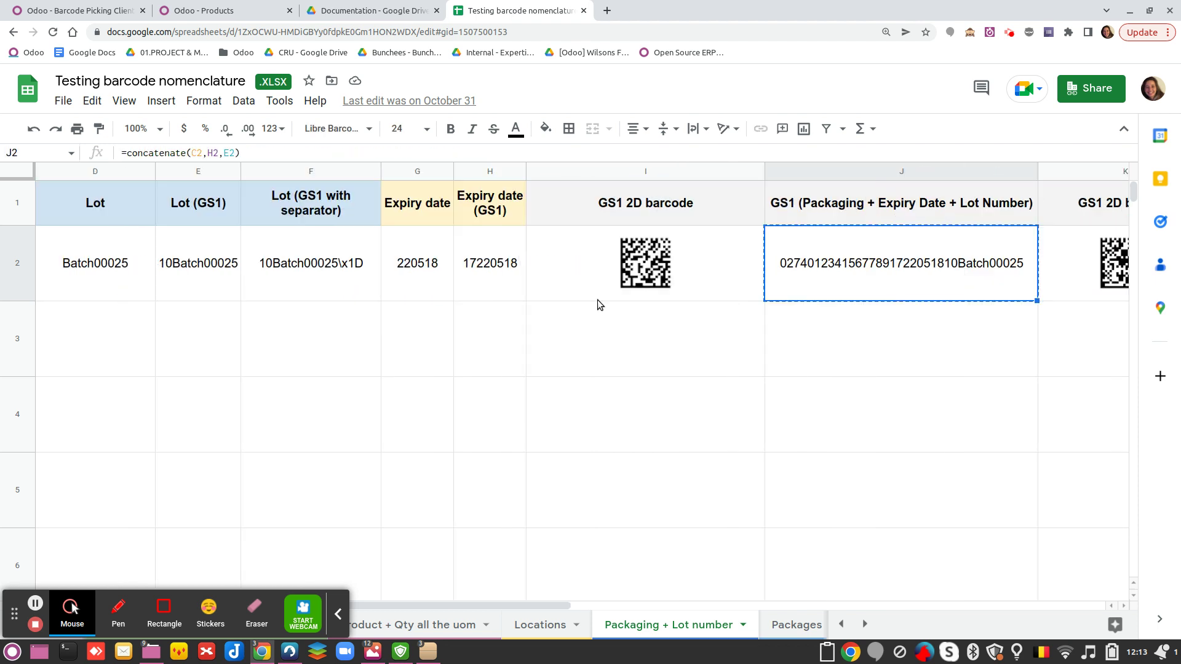
pyautogui.press('Right')
pyautogui.press('Left')
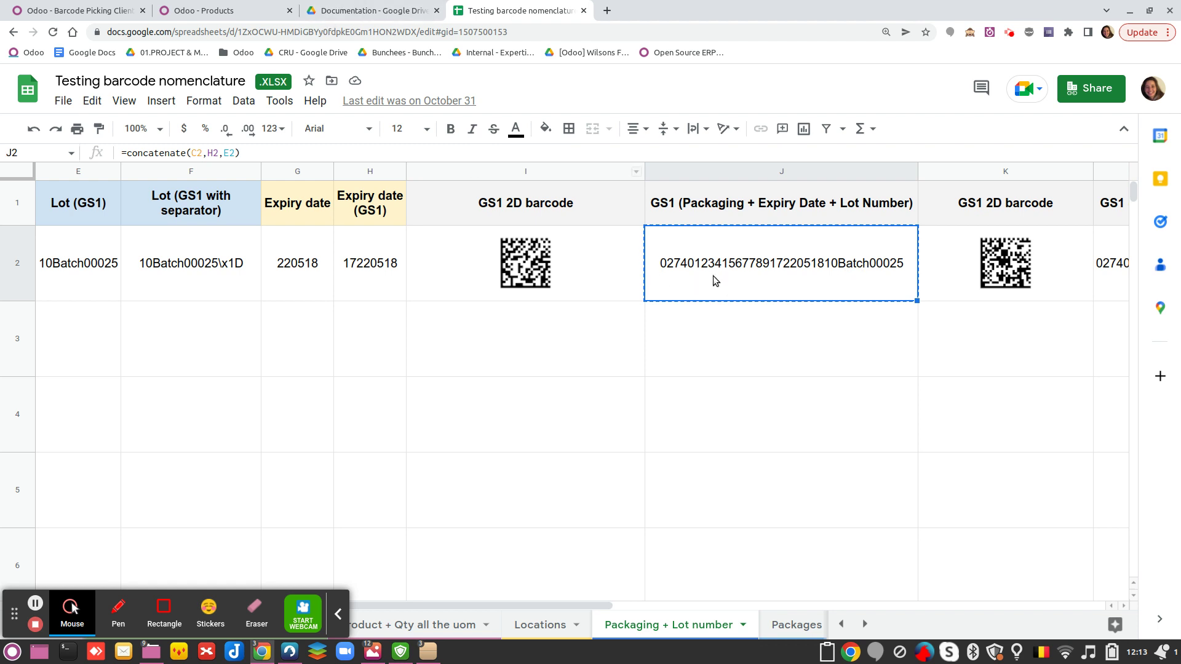
# - Simulate scanning the 01-prefixed GS1 barcode, receiving 5 / 5 Units with lot Batch00025, expiry 5/18/2022
pyautogui.click(197, 11)
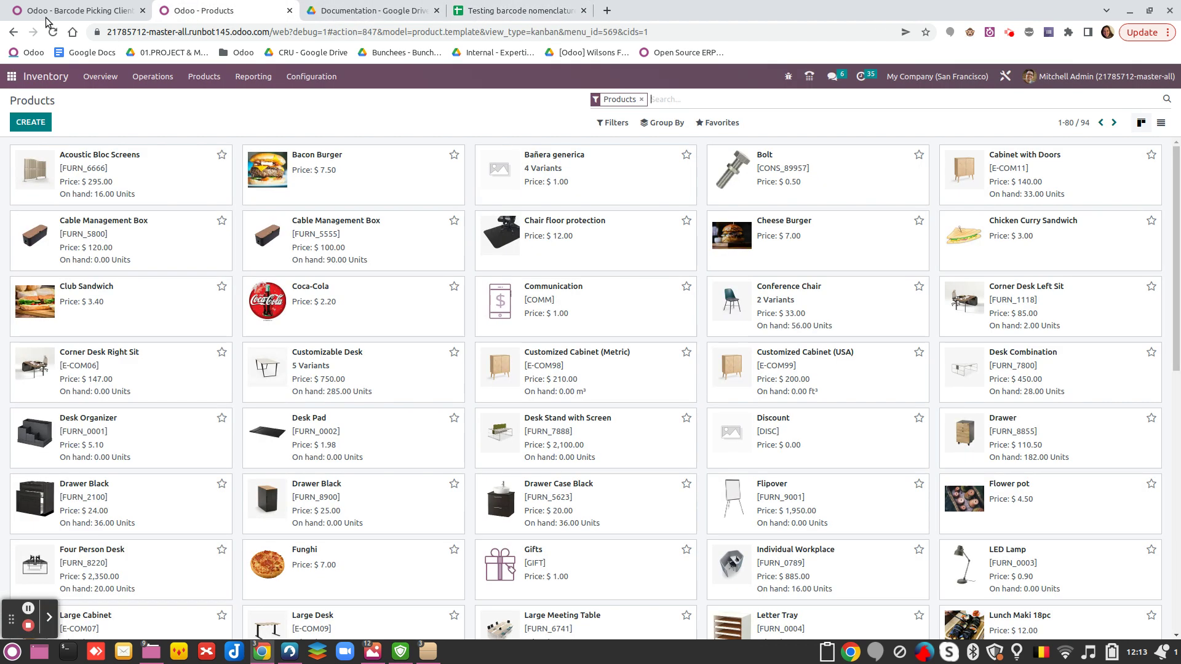
pyautogui.click(74, 10)
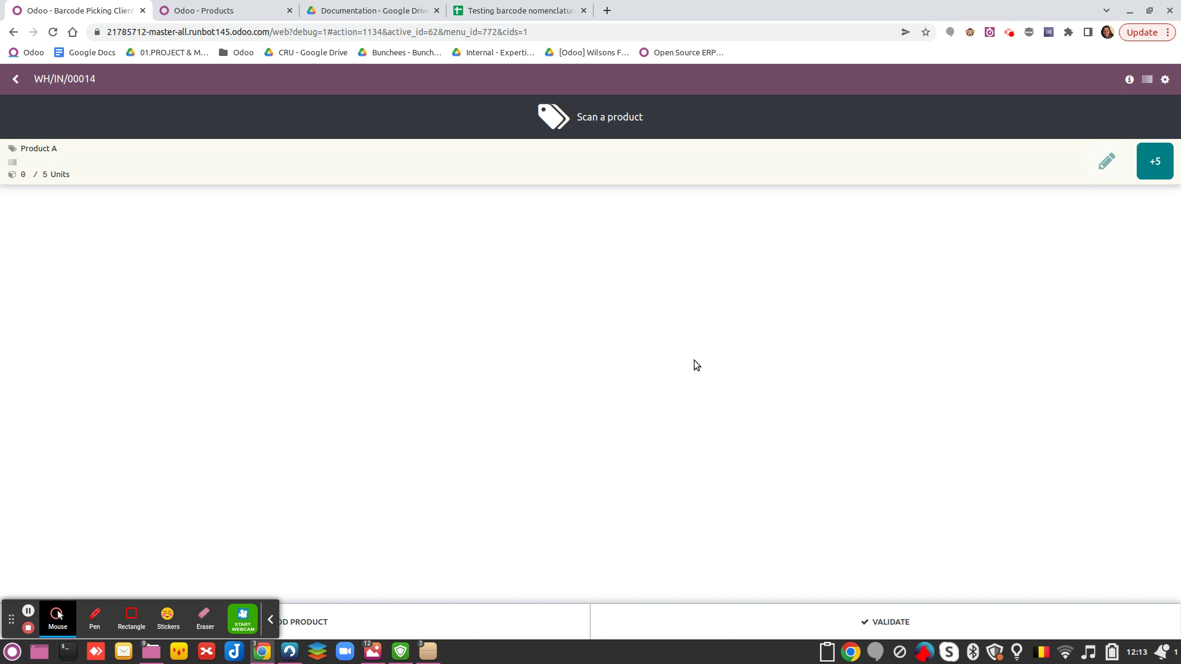
pyautogui.hotkey('ctrl', 'shift', 'i')
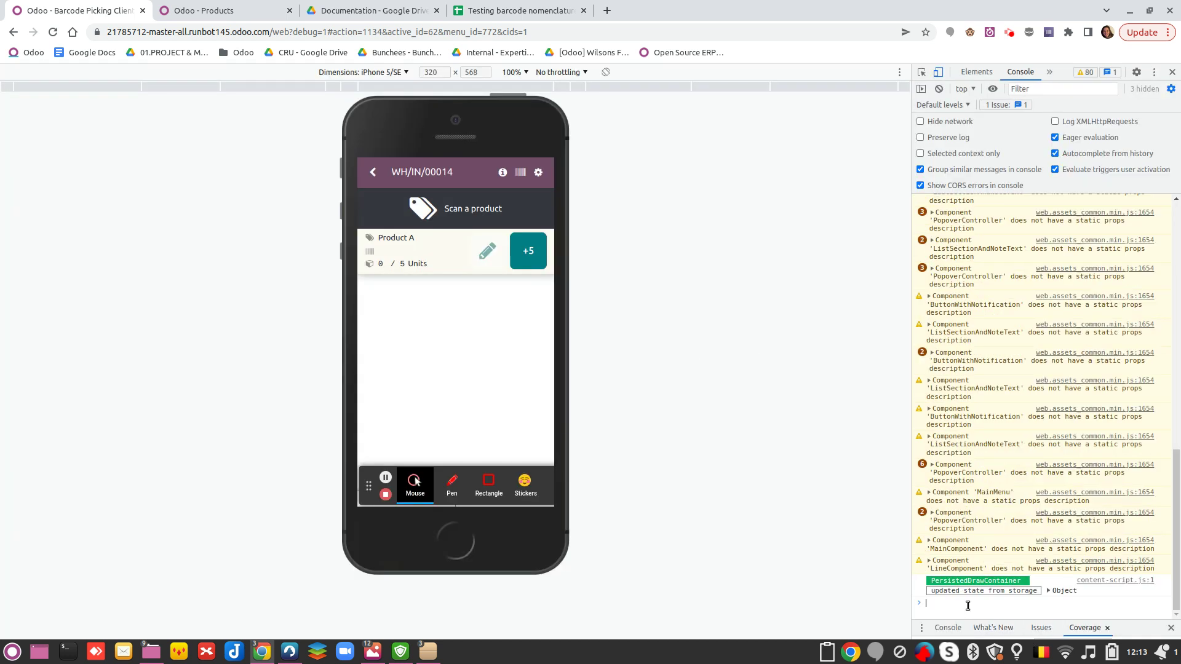
pyautogui.hotkey('ctrl', 'v')
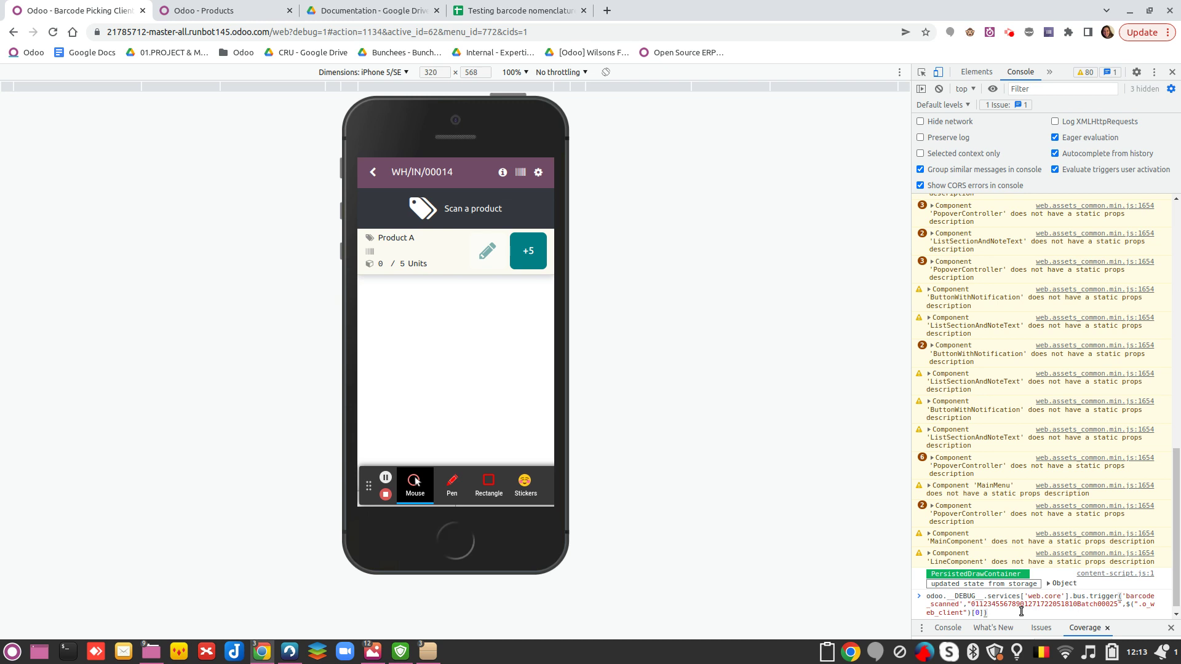
pyautogui.moveTo(1119, 601); pyautogui.dragTo(977, 605)
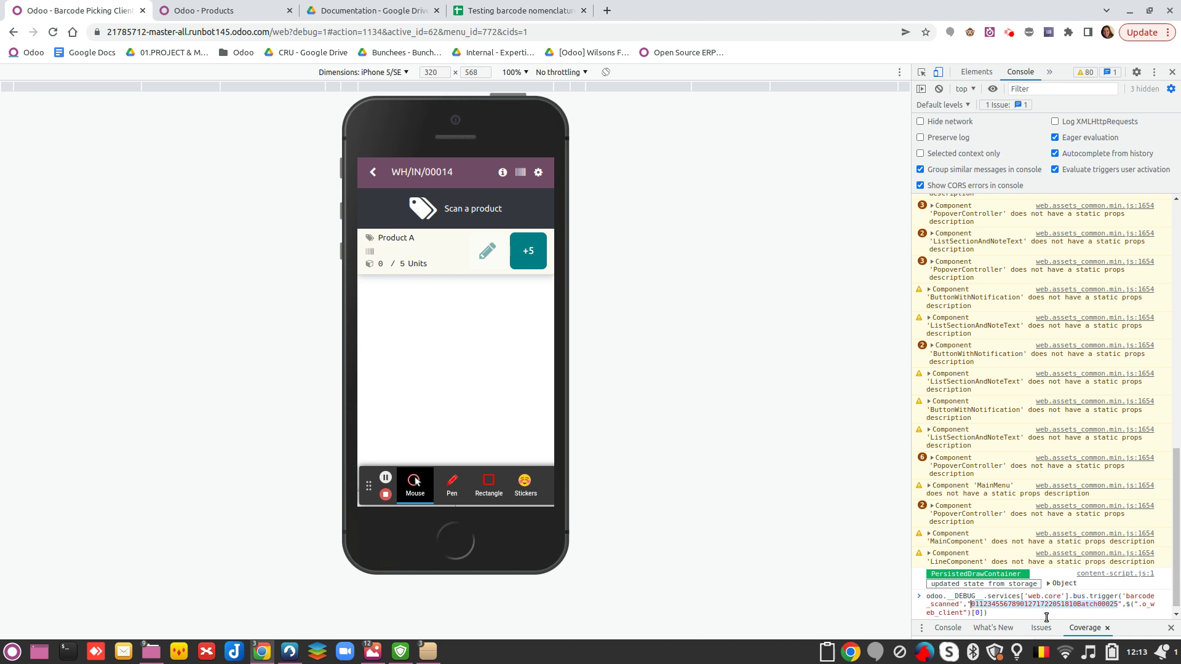
pyautogui.hotkey('ctrl', 'v')
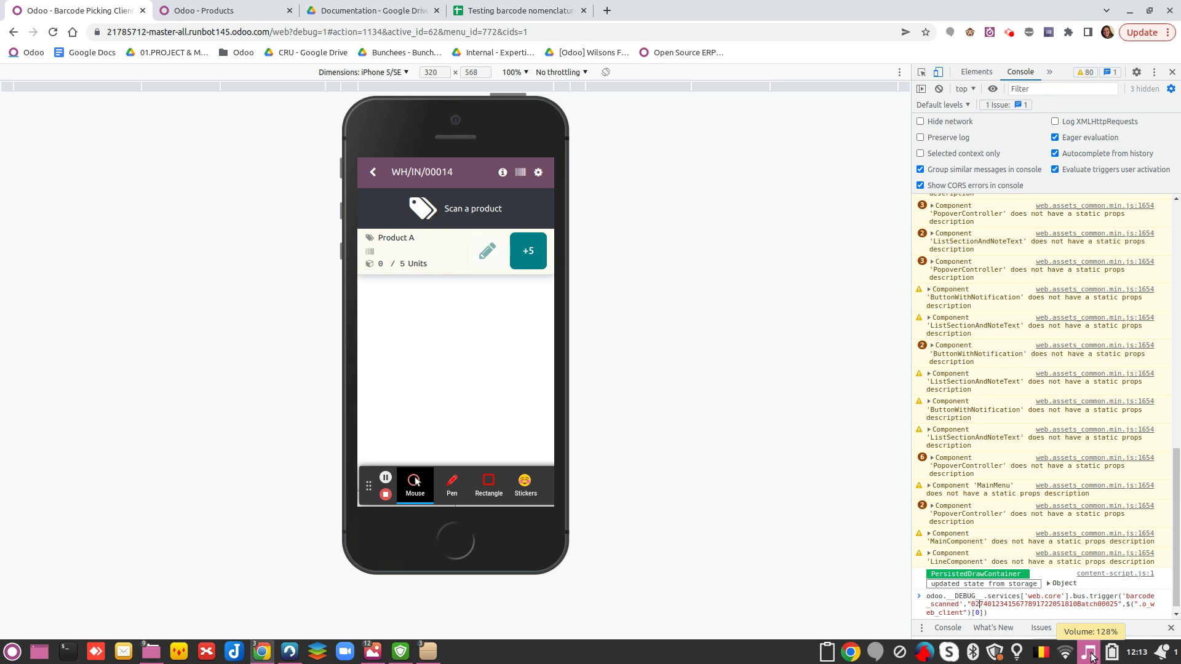
pyautogui.press('BackSpace')
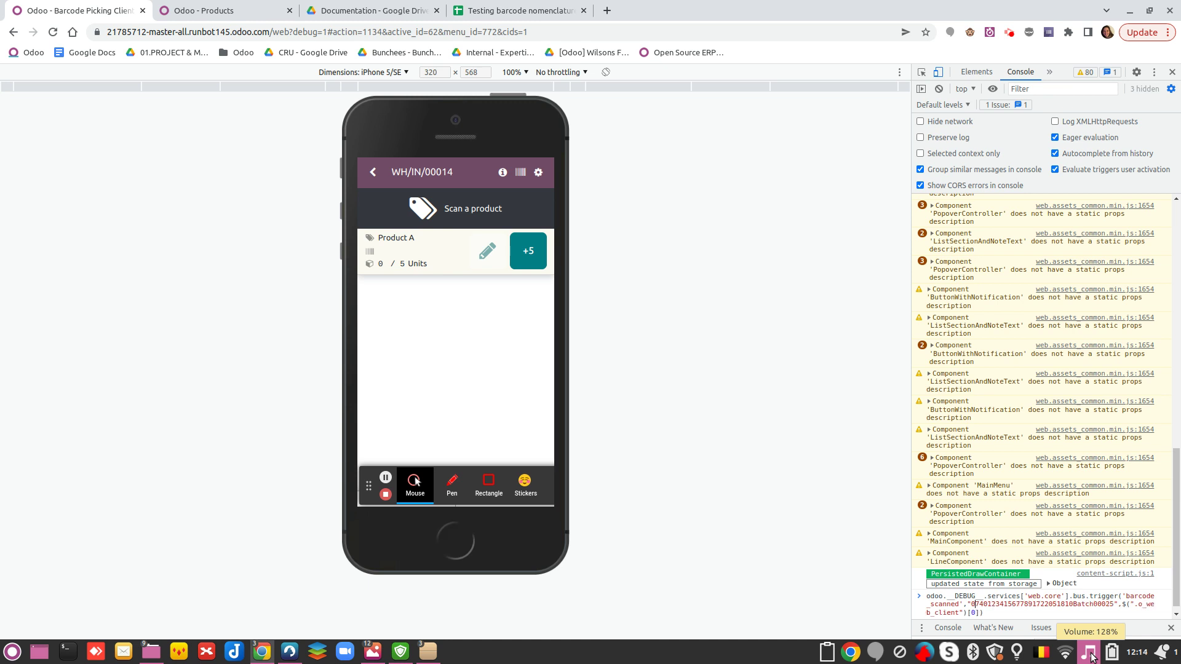
pyautogui.write('1')
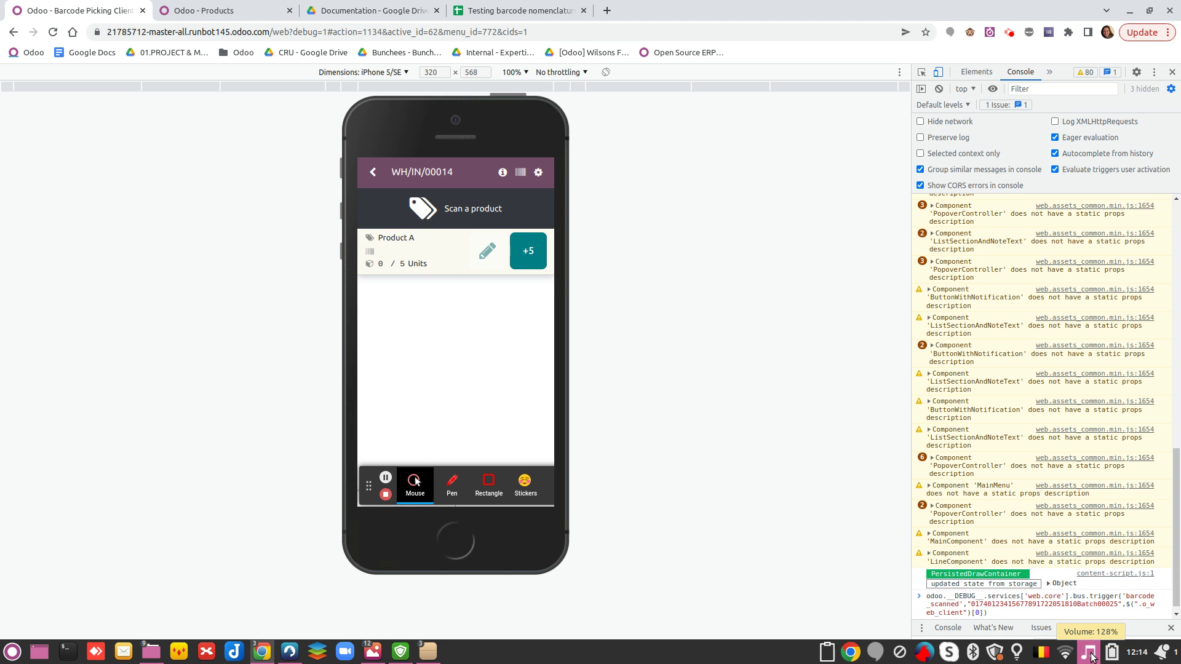
pyautogui.press('Return')
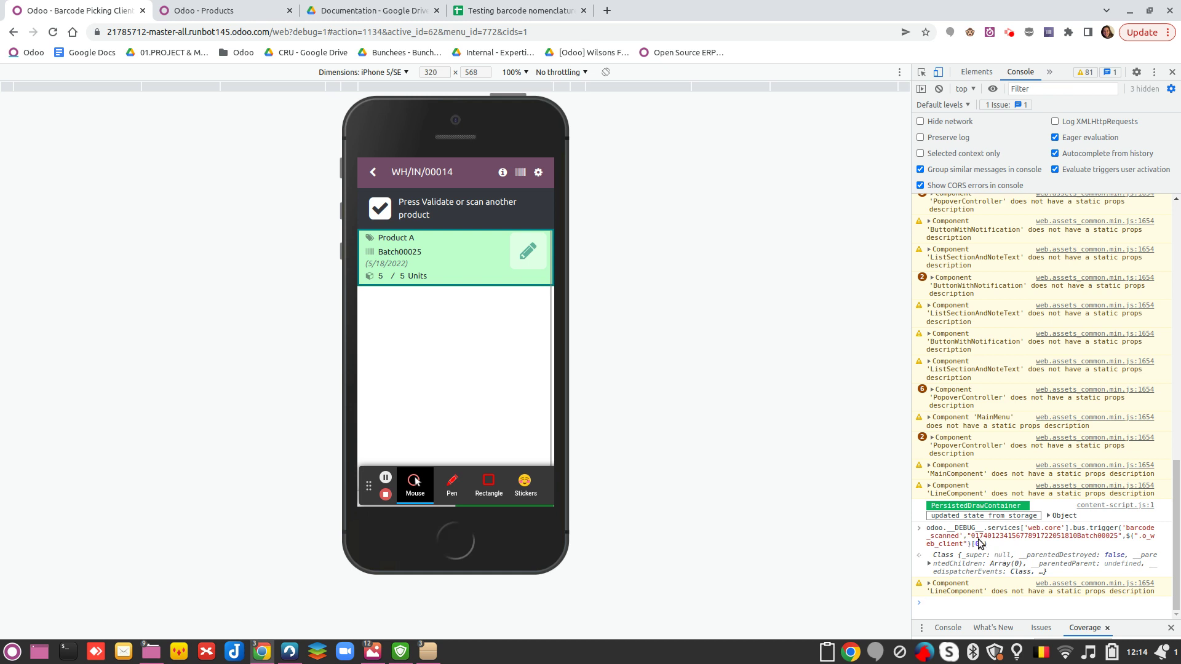
# - Search products for 'prod' and try opening Product A, dismissing the error dialogs twice
pyautogui.click(208, 10)
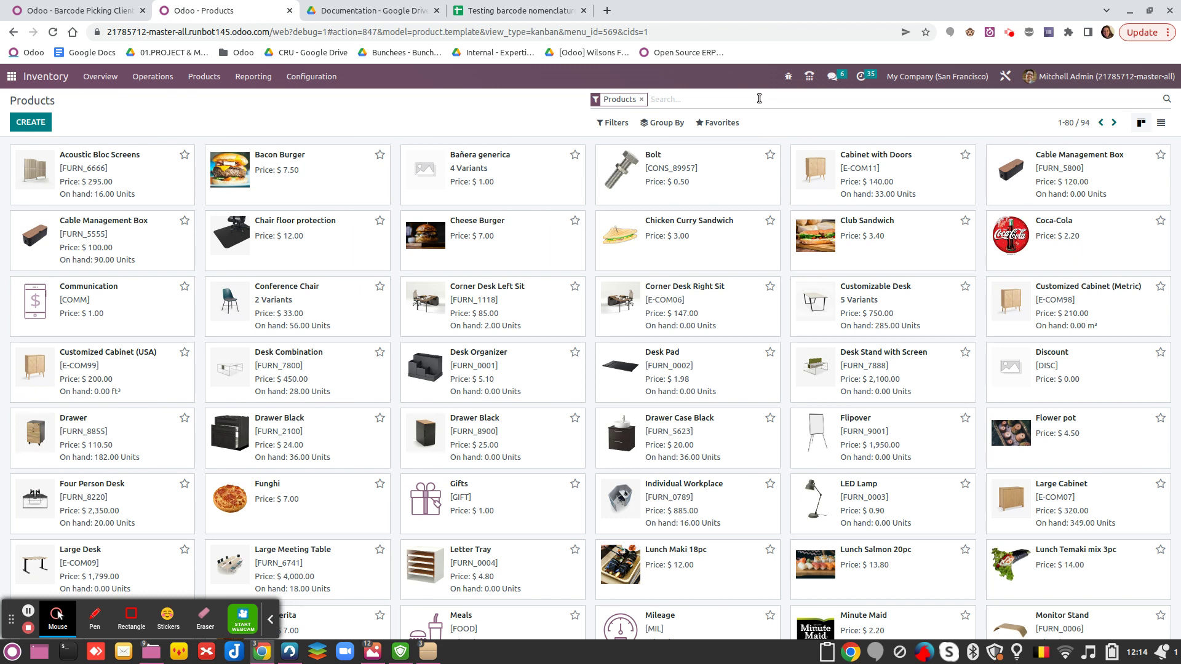
pyautogui.click(759, 98)
pyautogui.write('prod')
pyautogui.press('Return')
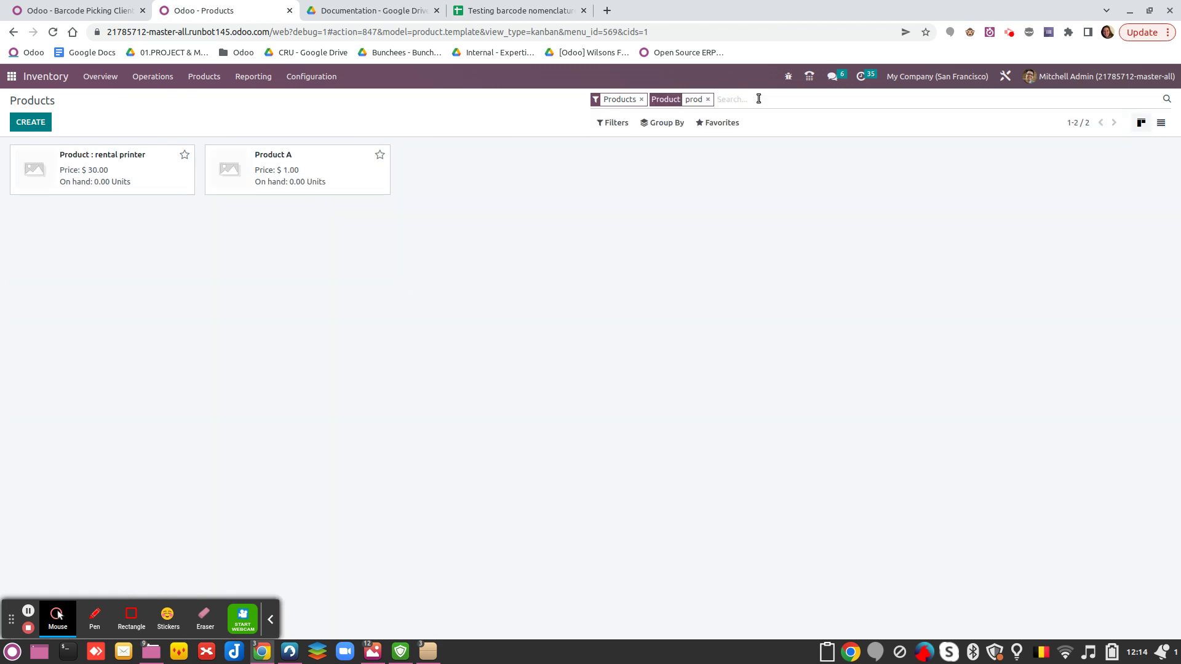
pyautogui.click(333, 174)
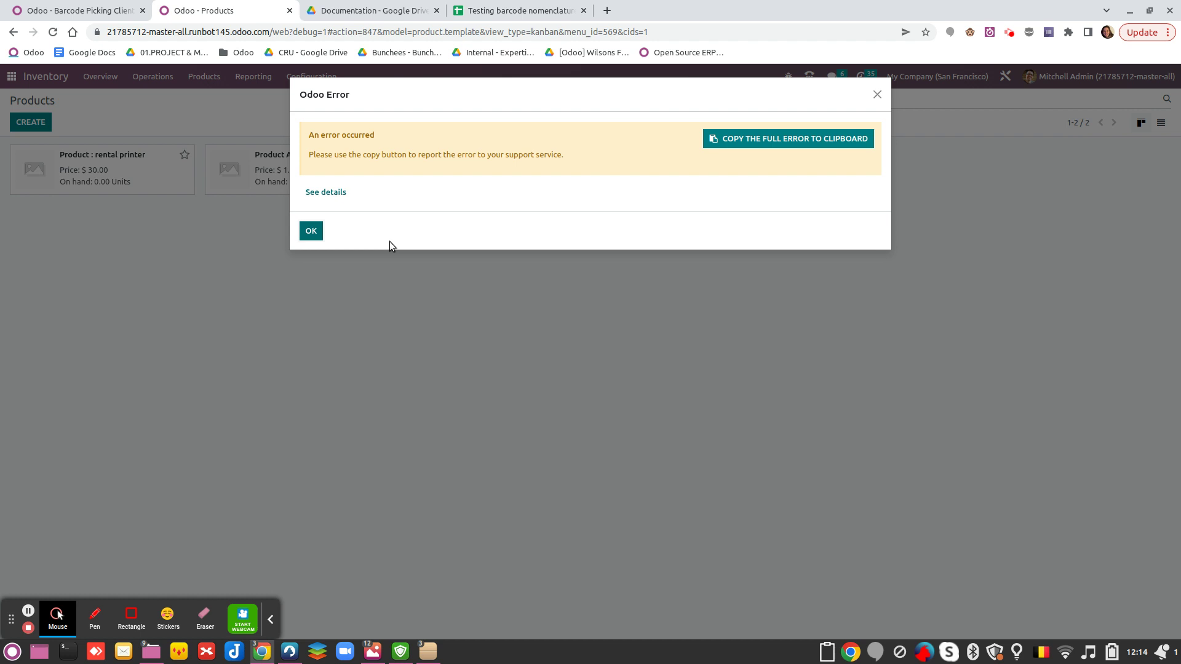
pyautogui.click(311, 231)
pyautogui.click(332, 176)
pyautogui.click(311, 231)
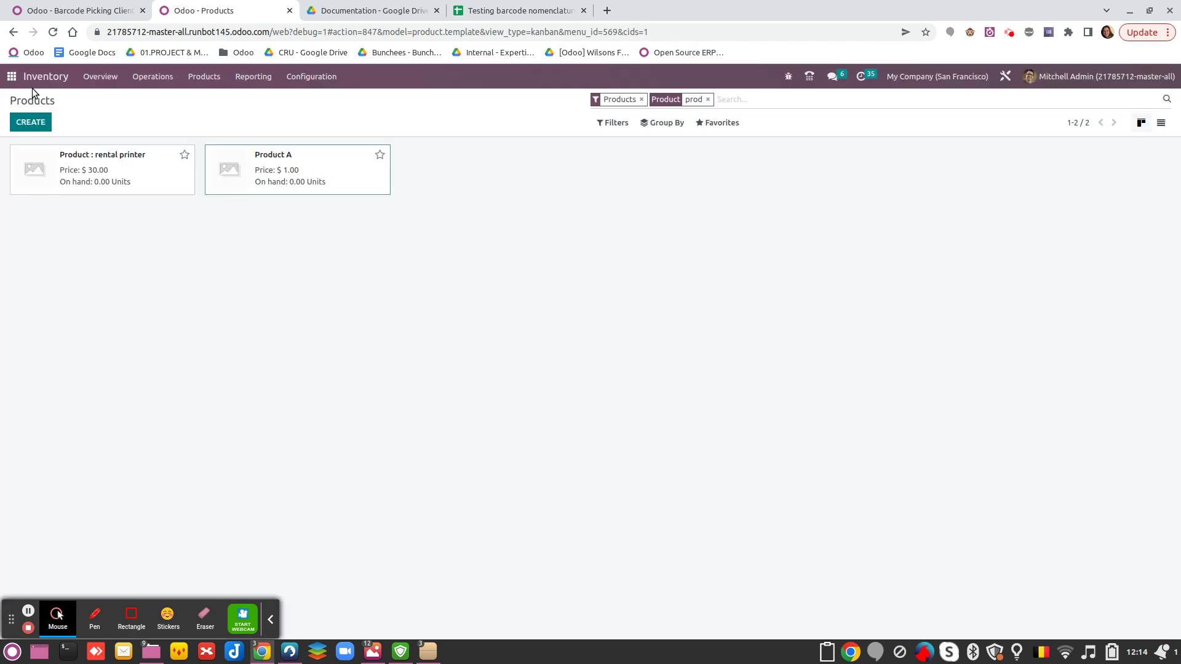
# - Reload the Products page, search 'pro' and open Product A
pyautogui.click(53, 33)
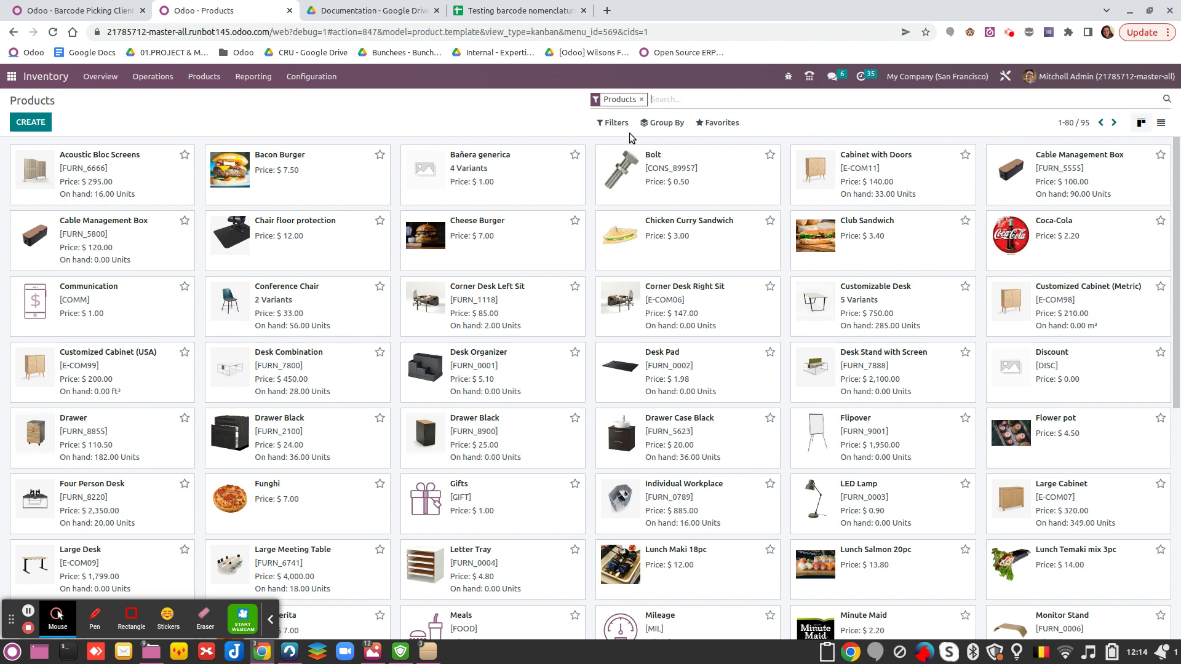
pyautogui.write('prid')
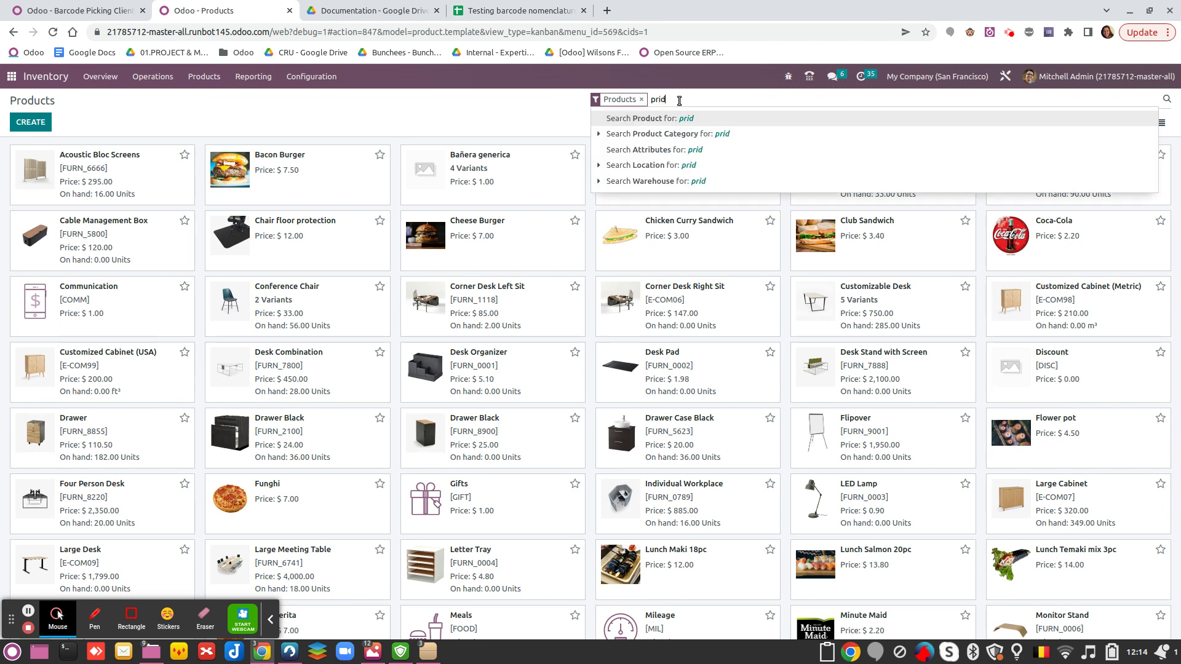
pyautogui.press('BackSpace')
pyautogui.press('BackSpace')
pyautogui.press('Return')
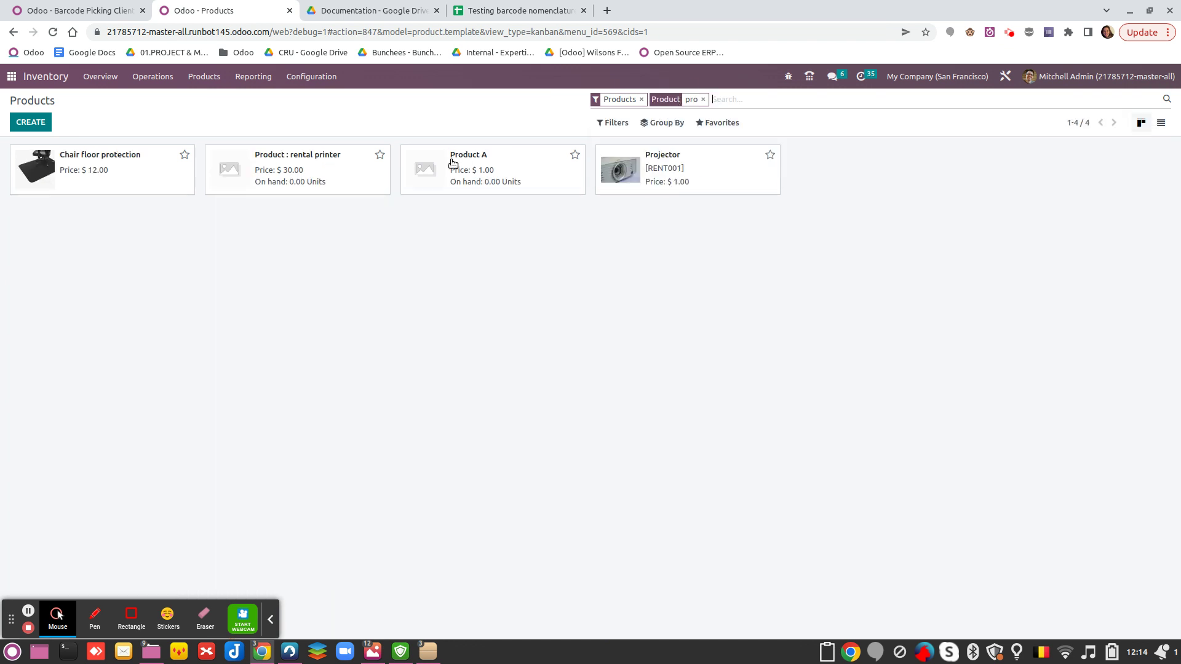
pyautogui.click(452, 163)
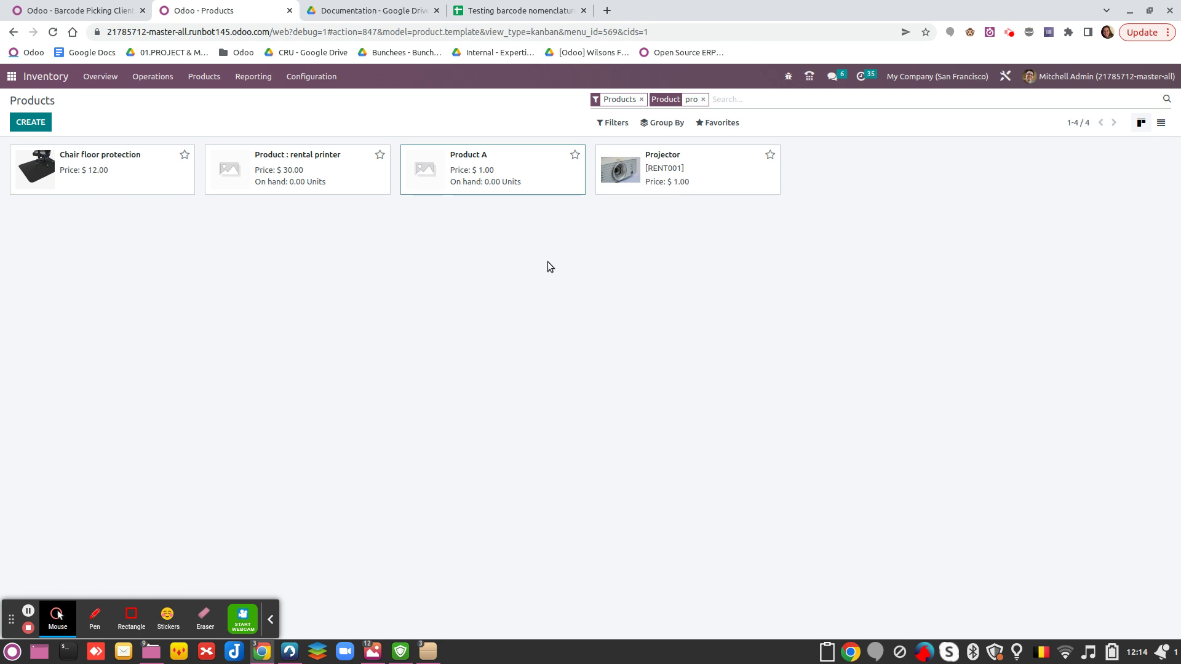
pyautogui.click(316, 265)
pyautogui.scroll(-3, 323, 386)
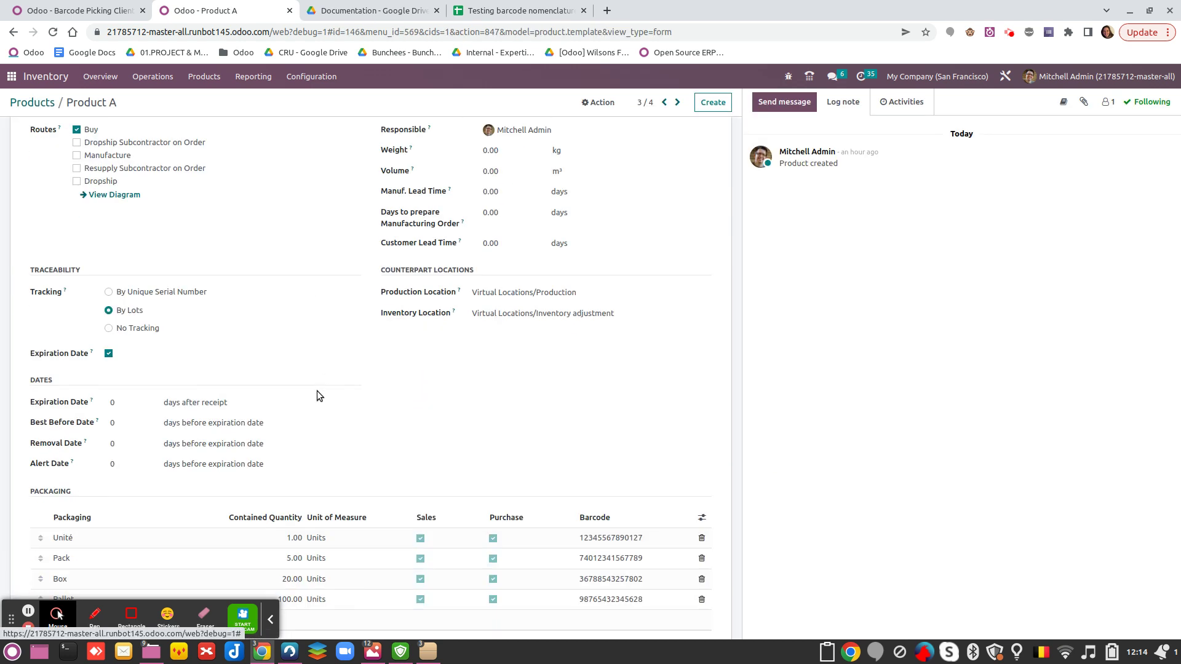
pyautogui.scroll(-3, 319, 394)
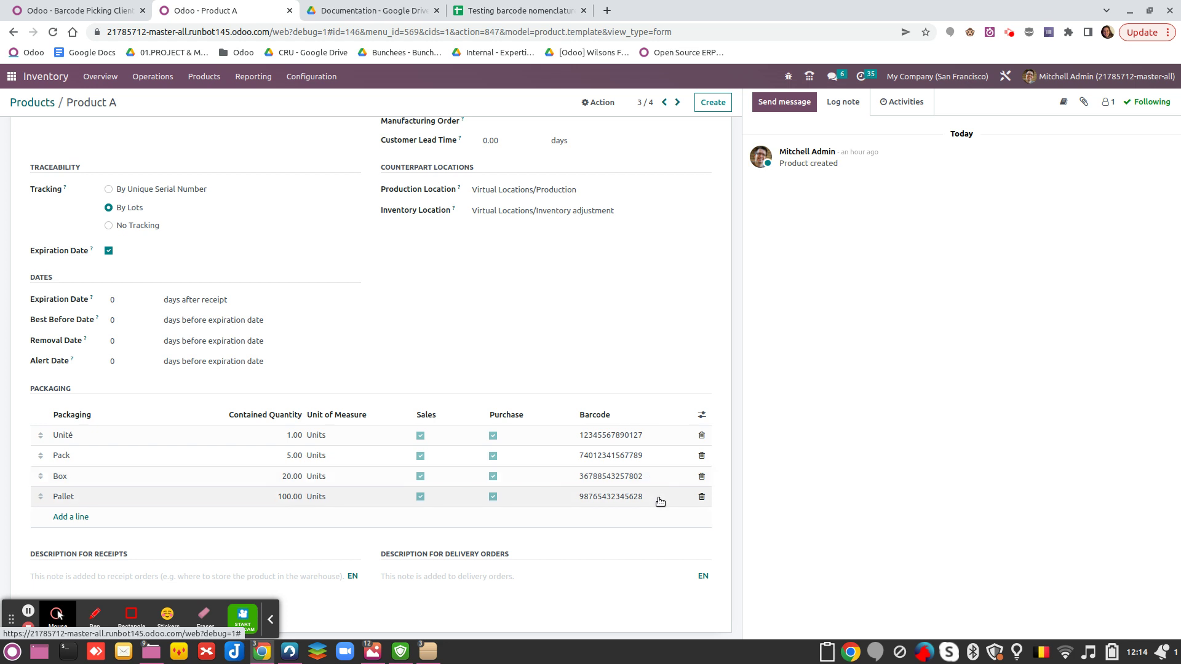
pyautogui.moveTo(643, 499); pyautogui.dragTo(562, 500)
pyautogui.hotkey('ctrl', 'c')
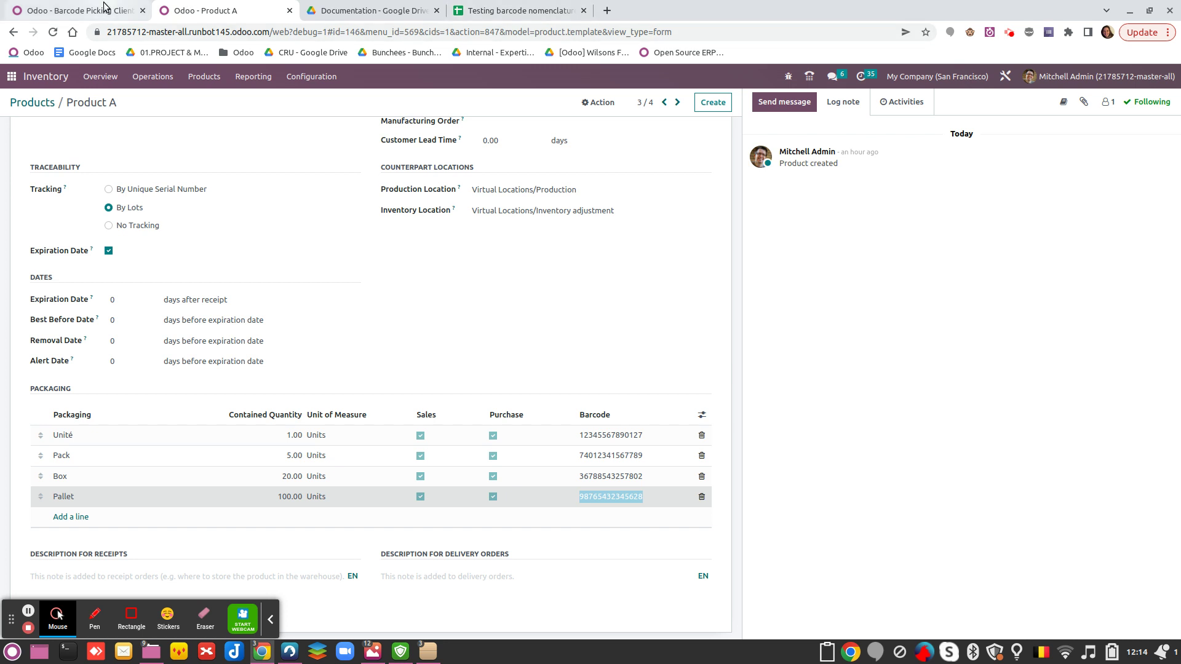
# - Rerun the console scan with 01 plus the Pallet barcode, bringing Product A to 105 / 5 Units
pyautogui.click(136, 10)
pyautogui.press('Up')
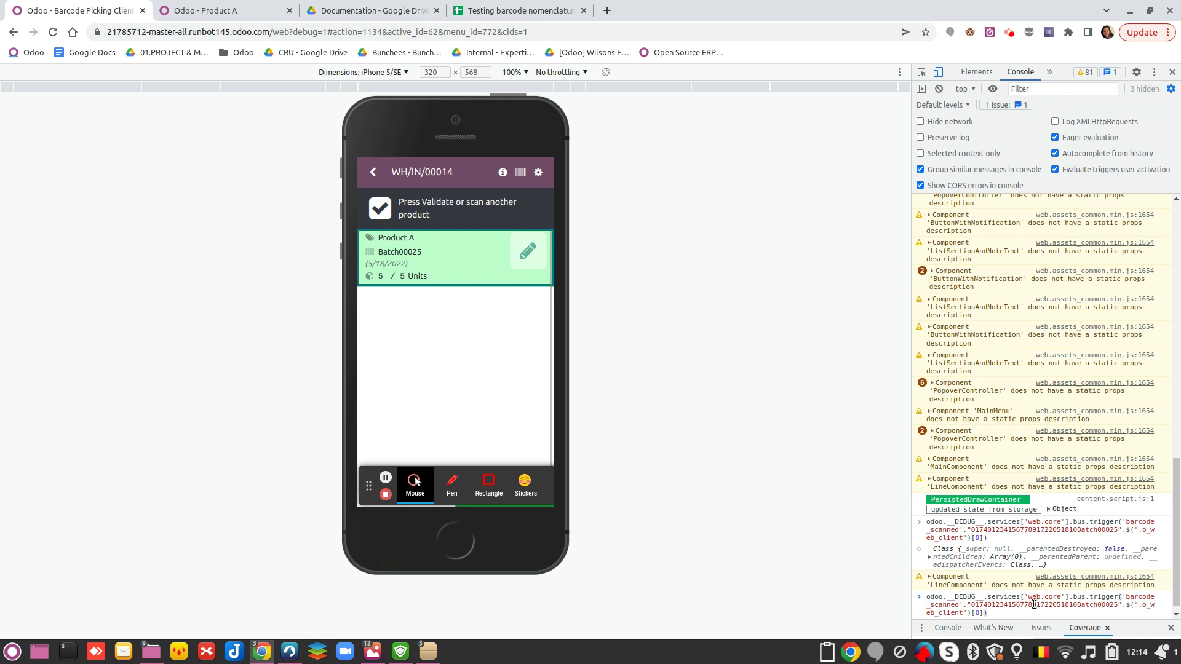
pyautogui.moveTo(1028, 606); pyautogui.dragTo(976, 606)
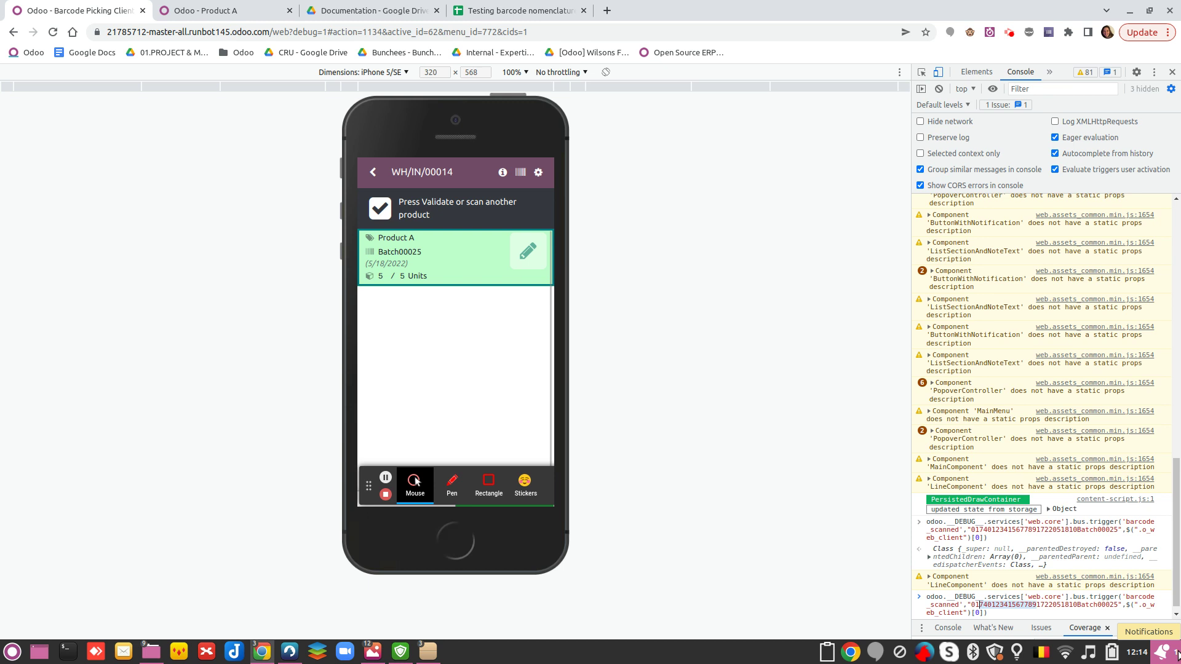
pyautogui.press('BackSpace')
pyautogui.hotkey('ctrl', 'v')
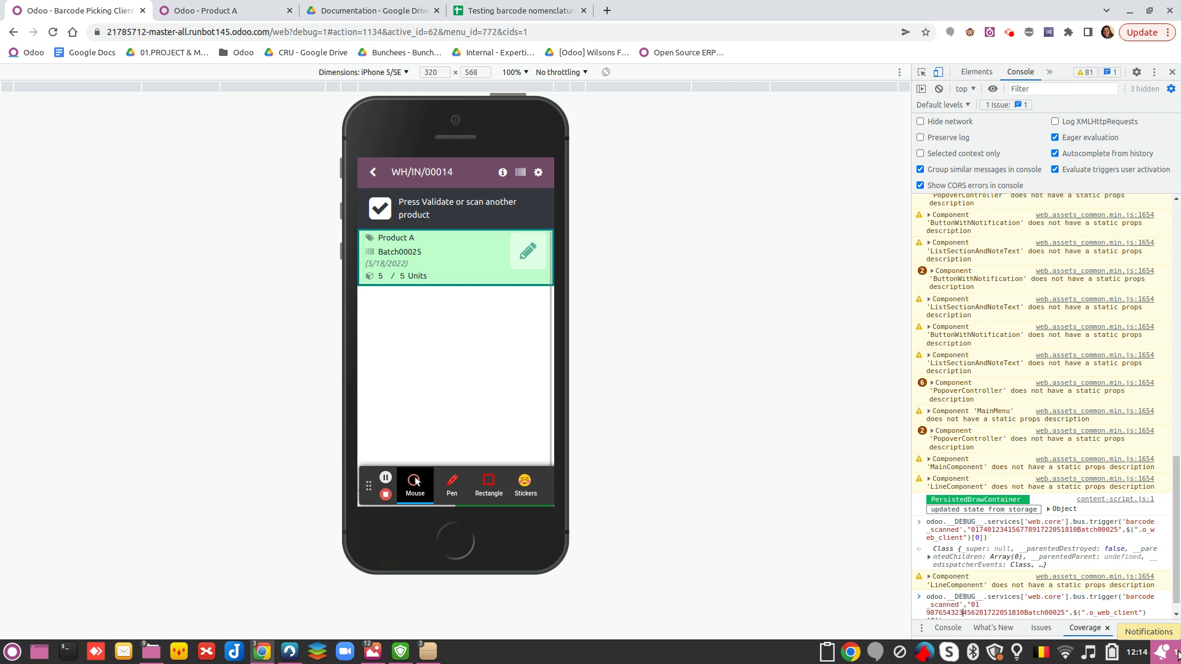
pyautogui.press('Return')
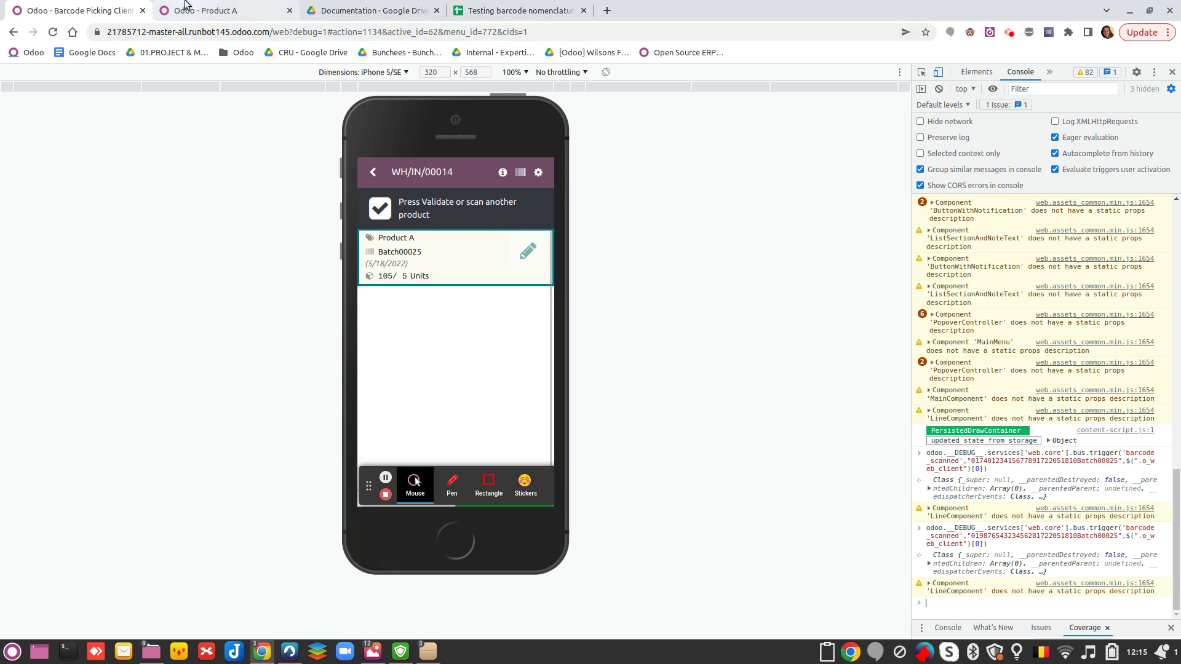
pyautogui.click(228, 17)
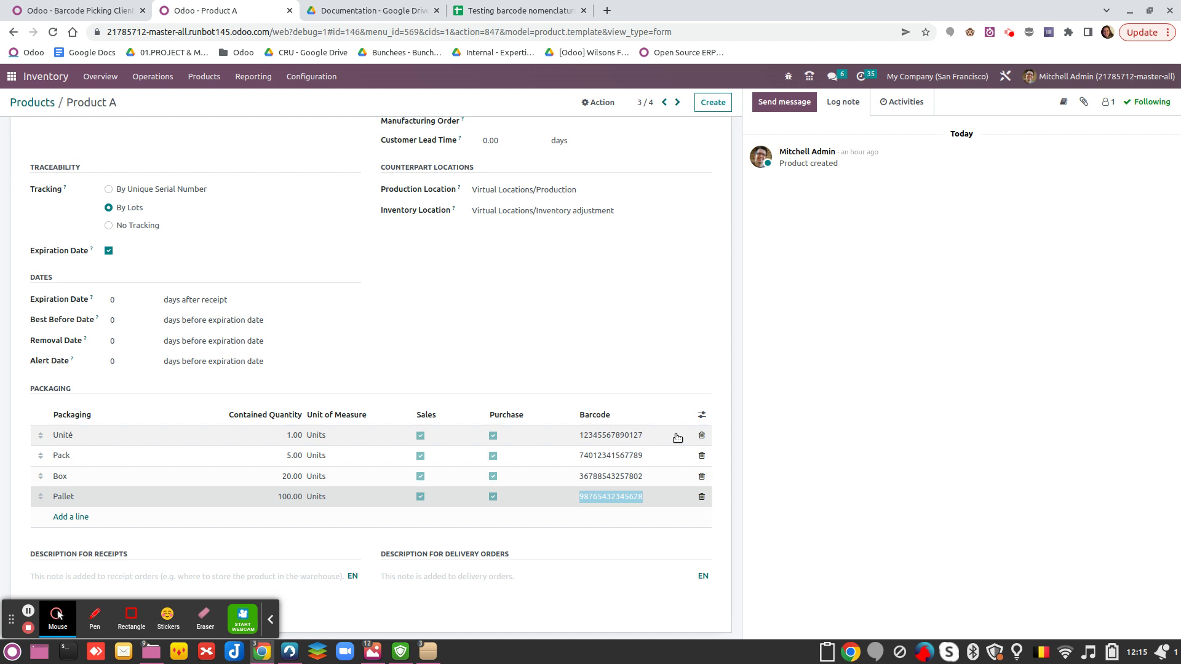
pyautogui.click(563, 439)
pyautogui.hotkey('ctrl', 'c')
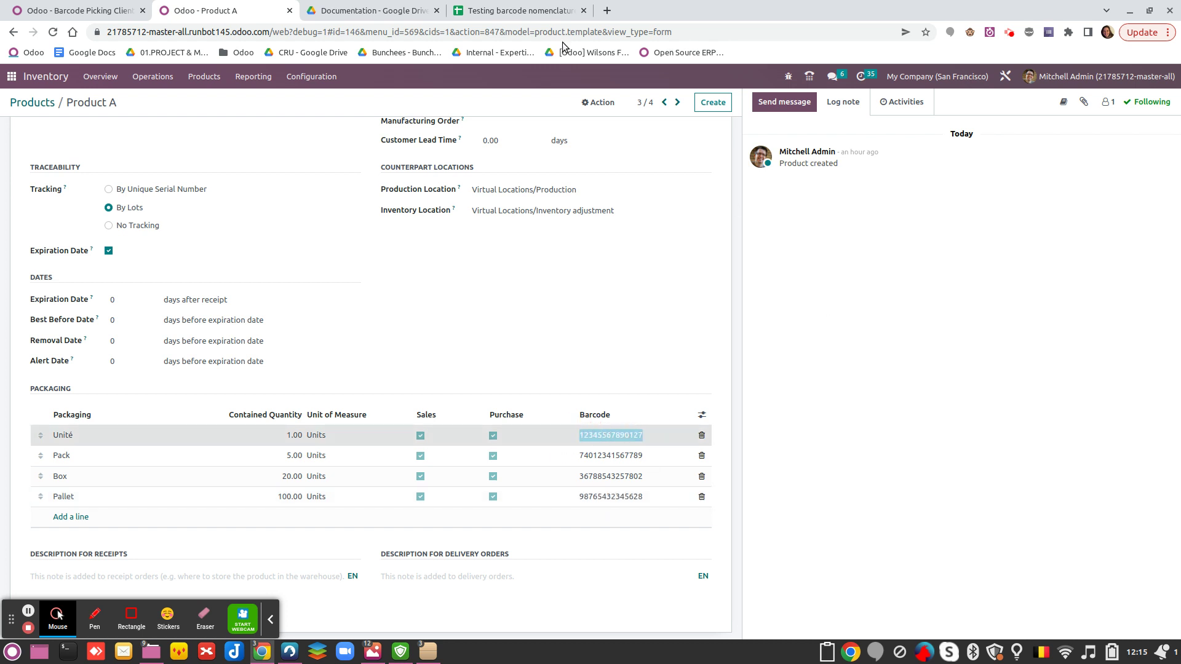
pyautogui.click(68, 10)
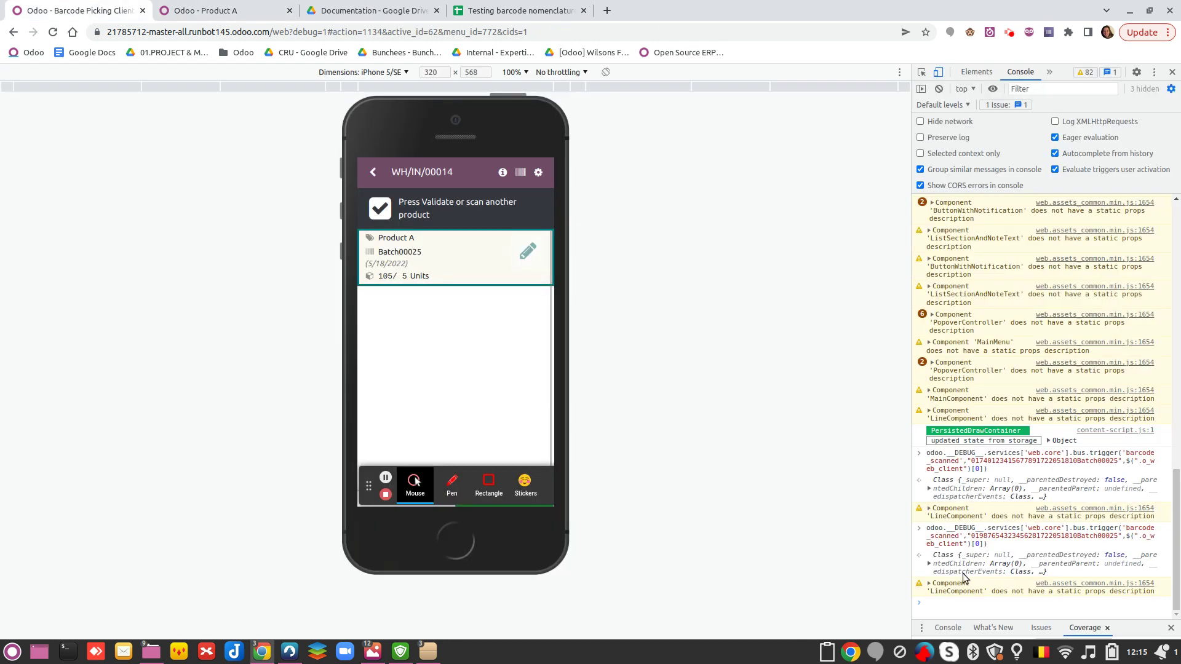
pyautogui.press('Up')
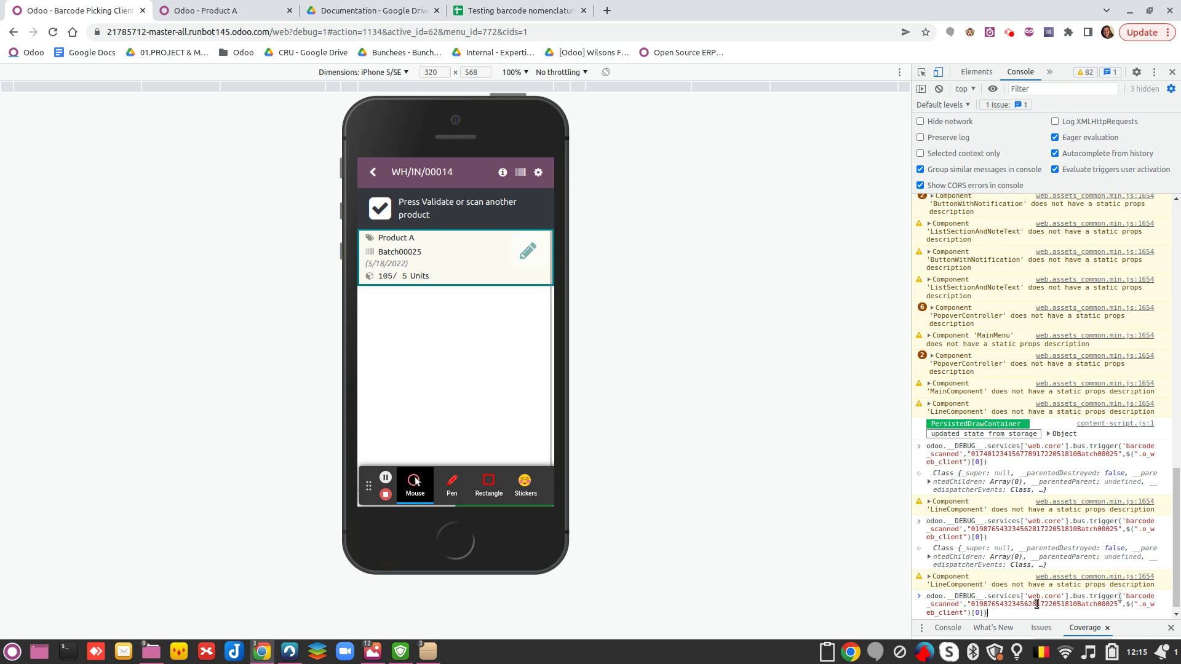
pyautogui.tripleClick(980, 602)
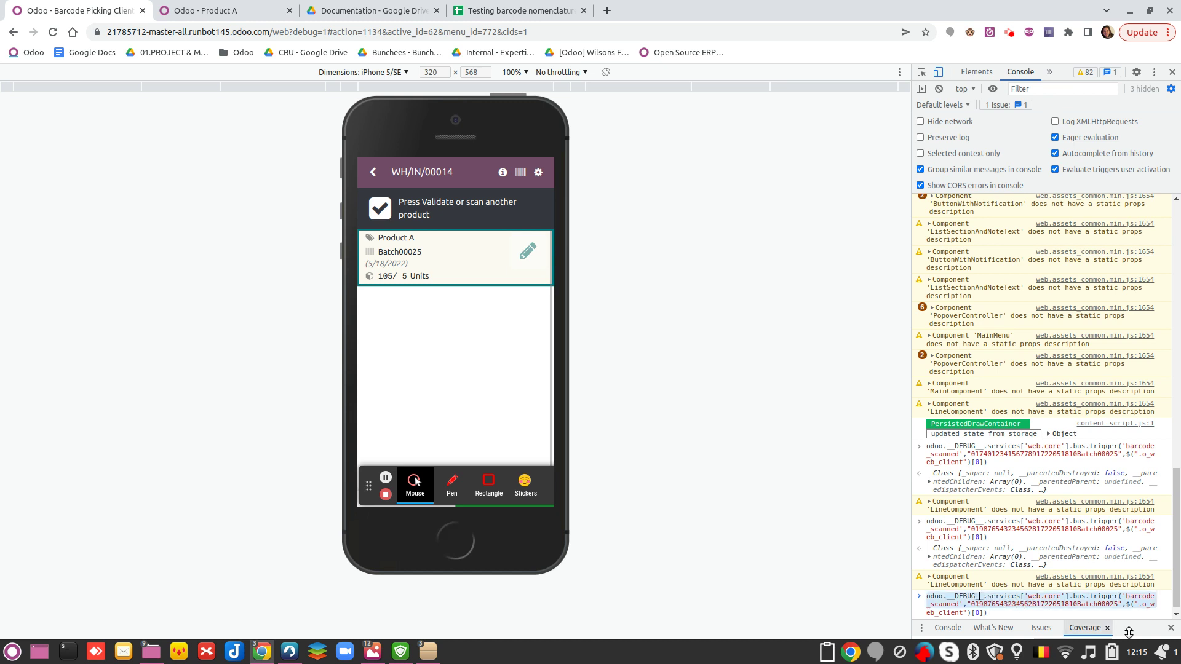
pyautogui.click(1041, 610)
pyautogui.moveTo(1038, 601); pyautogui.dragTo(976, 602)
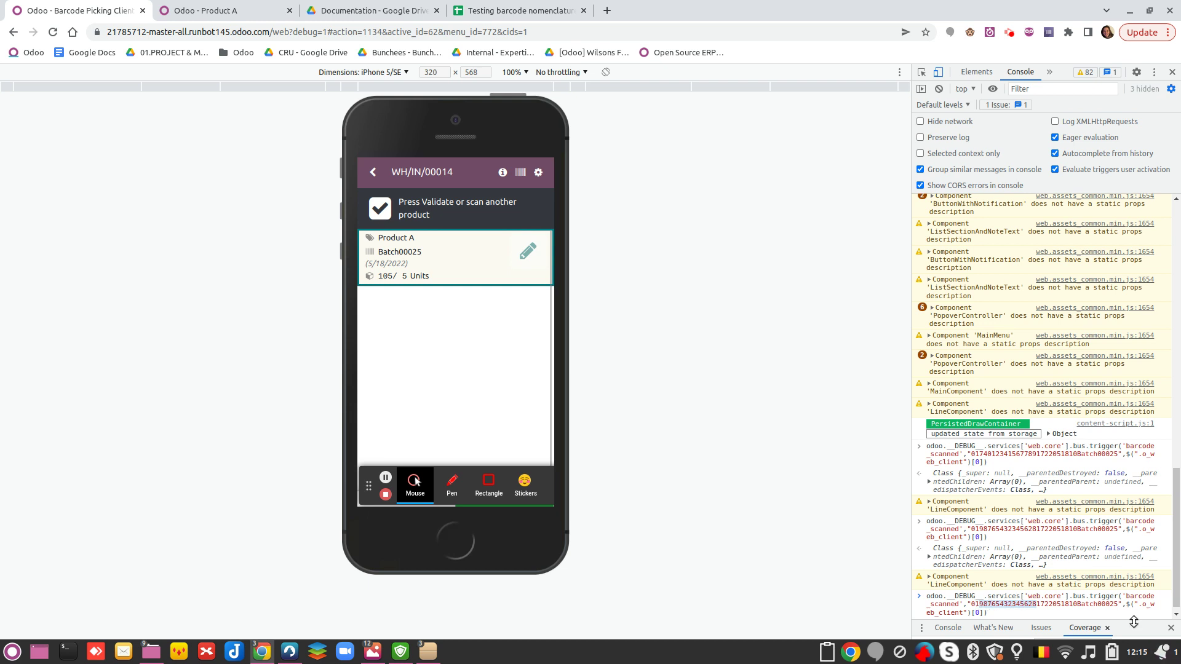
pyautogui.hotkey('ctrl', 'v')
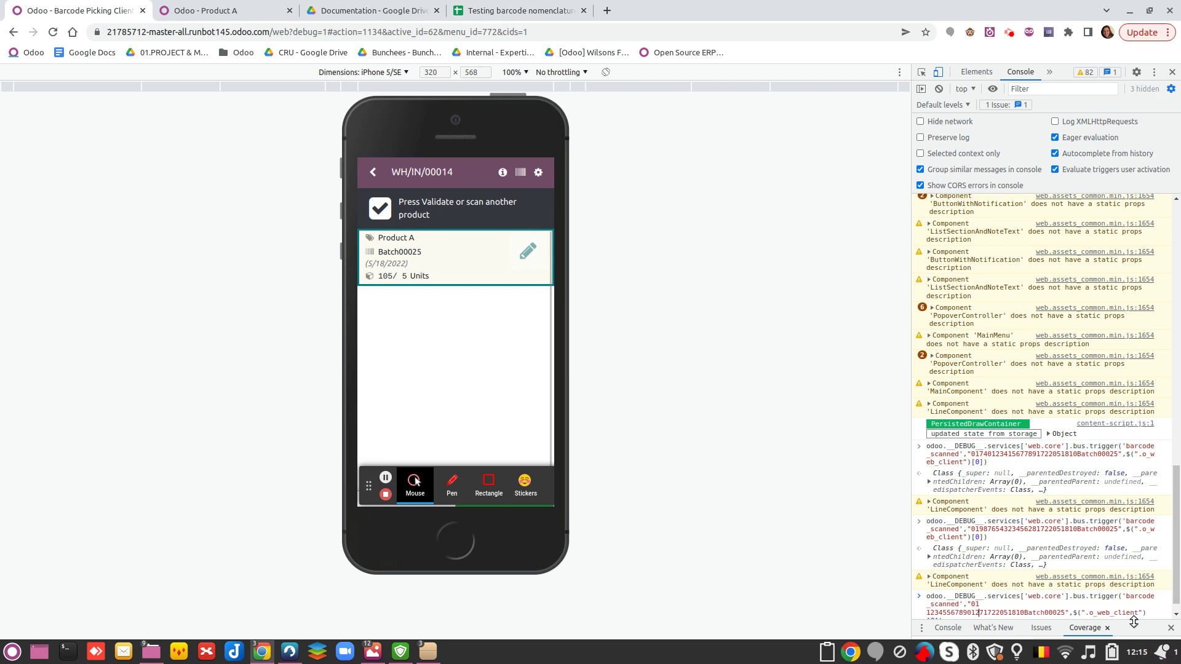
pyautogui.press('Return')
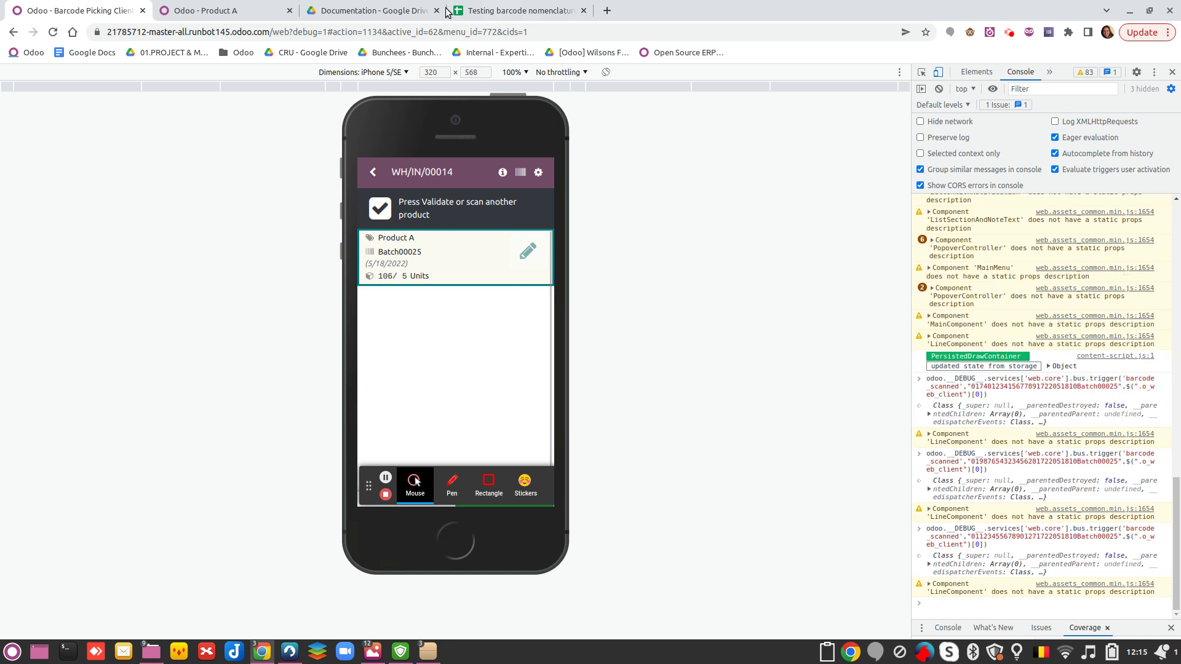
pyautogui.click(1172, 72)
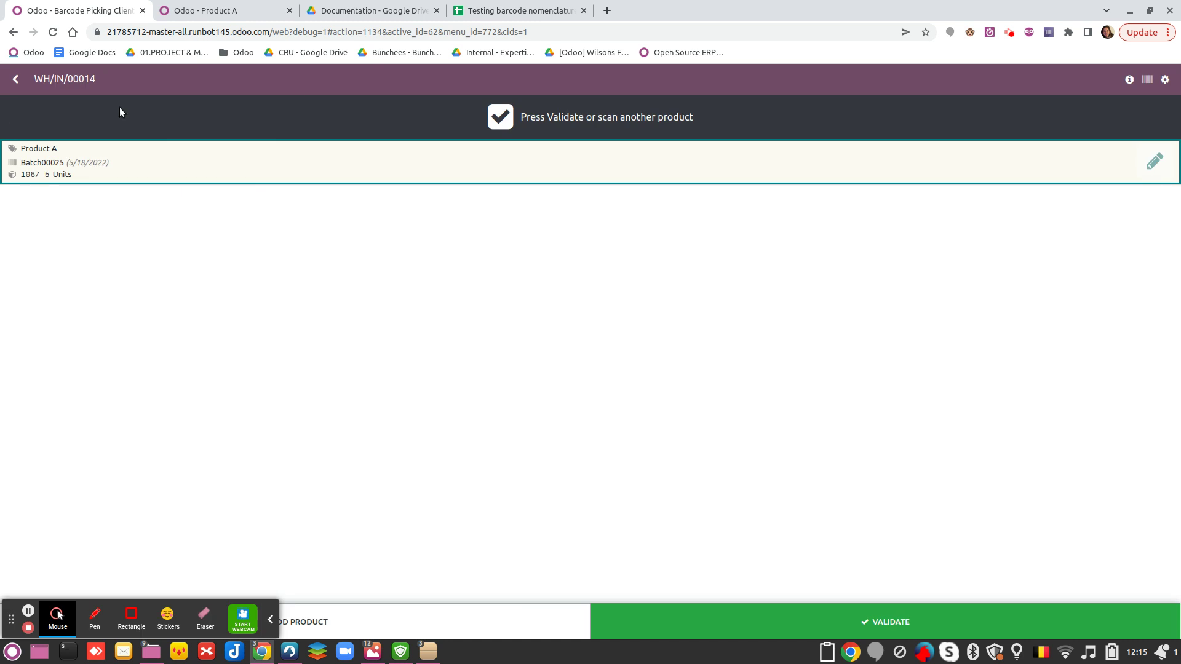
# - Return to the receipts list and switch back to the Product A product form
pyautogui.click(17, 80)
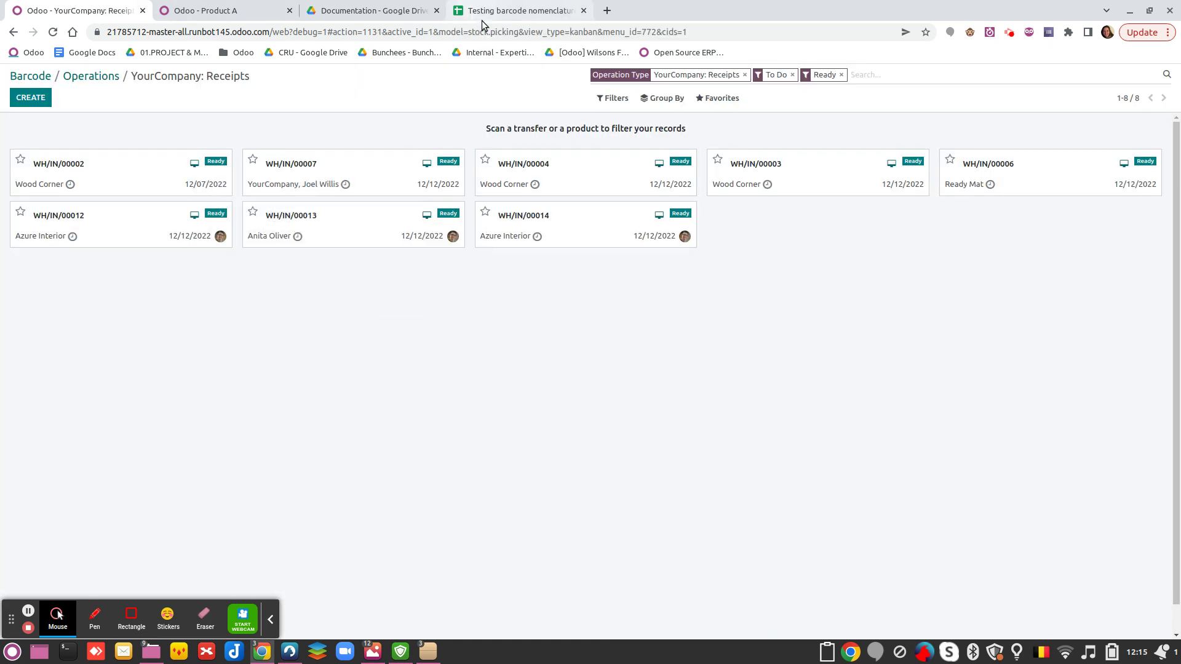
pyautogui.click(200, 5)
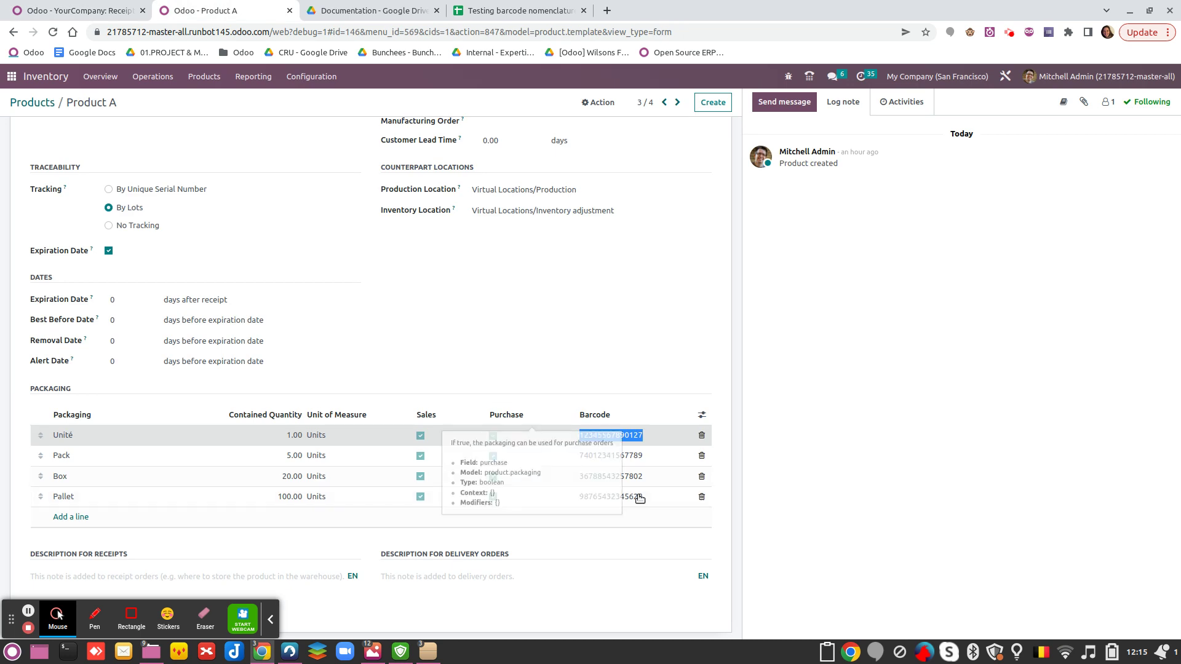
pyautogui.scroll(2, 353, 400)
pyautogui.scroll(4, 353, 400)
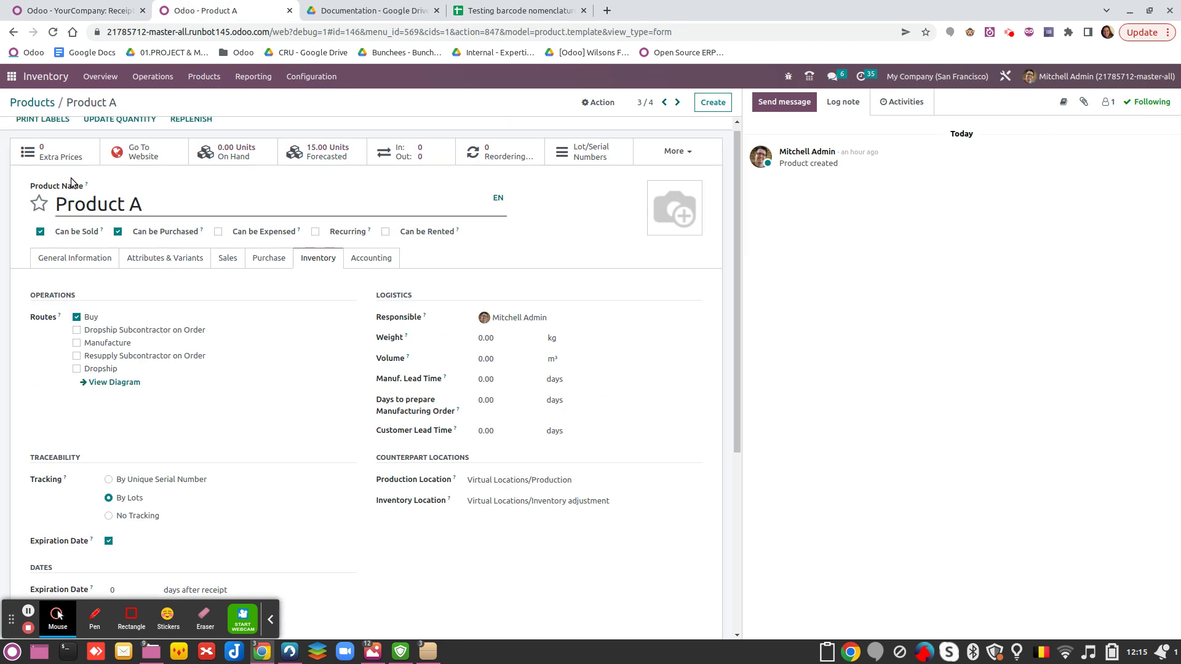
pyautogui.scroll(-4, 281, 451)
pyautogui.scroll(-2, 281, 451)
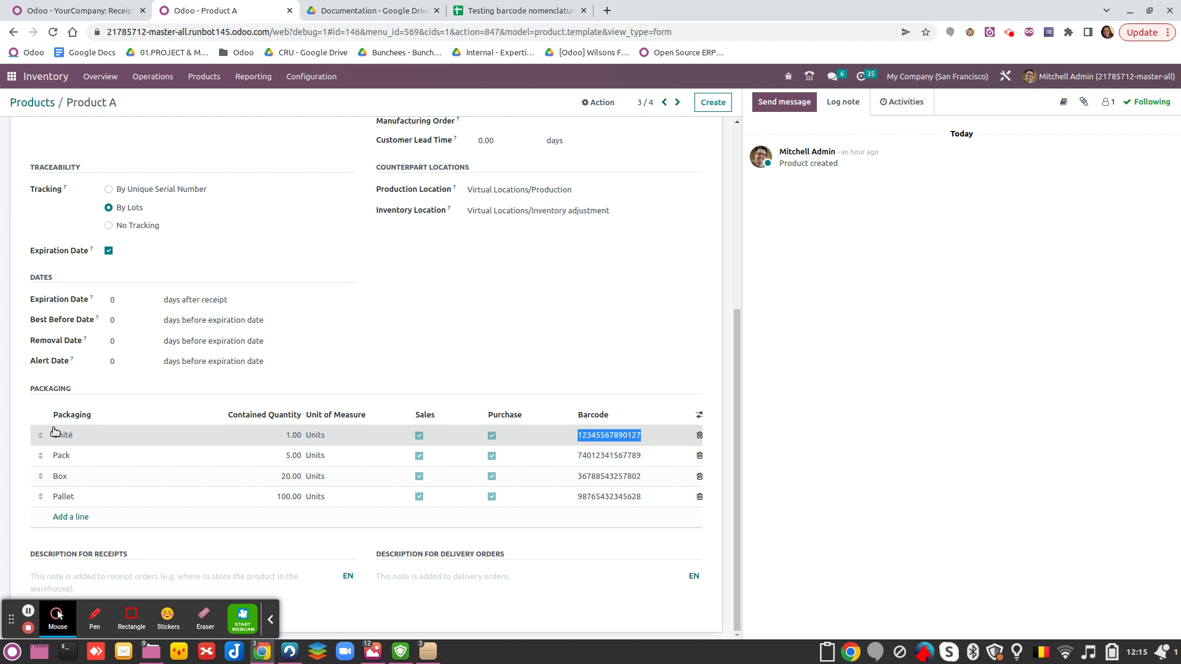
pyautogui.scroll(5, 444, 411)
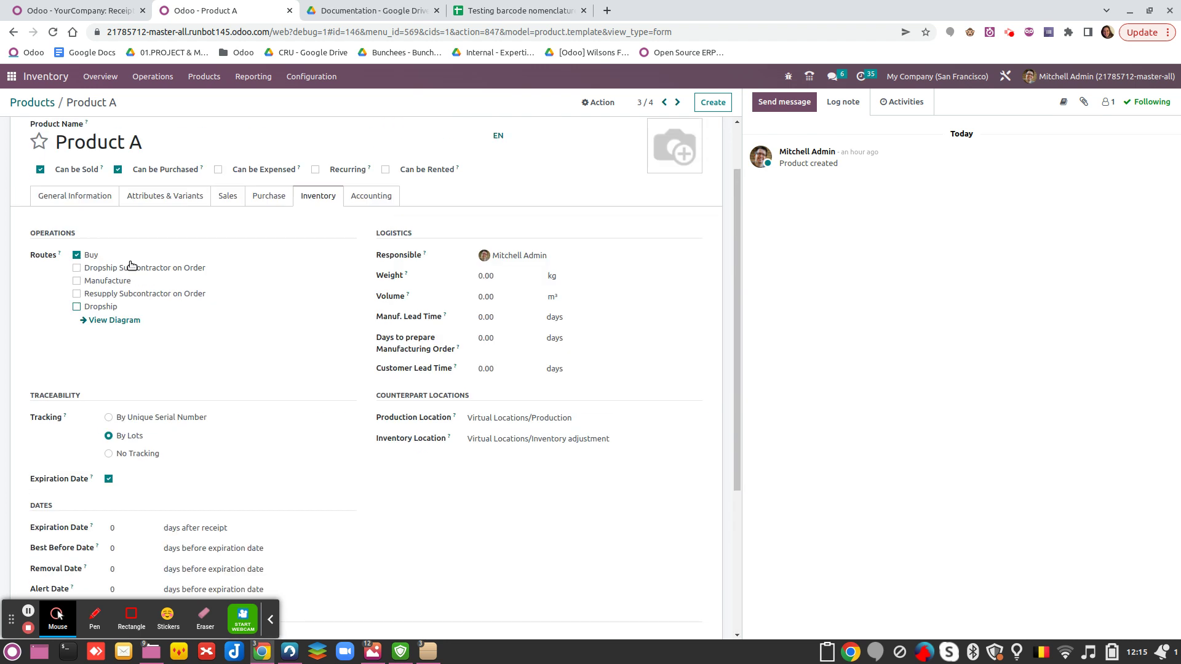
# - Review Product A's General Information, Purchase and Inventory tabs, checking the Unité packaging barcode
pyautogui.click(85, 196)
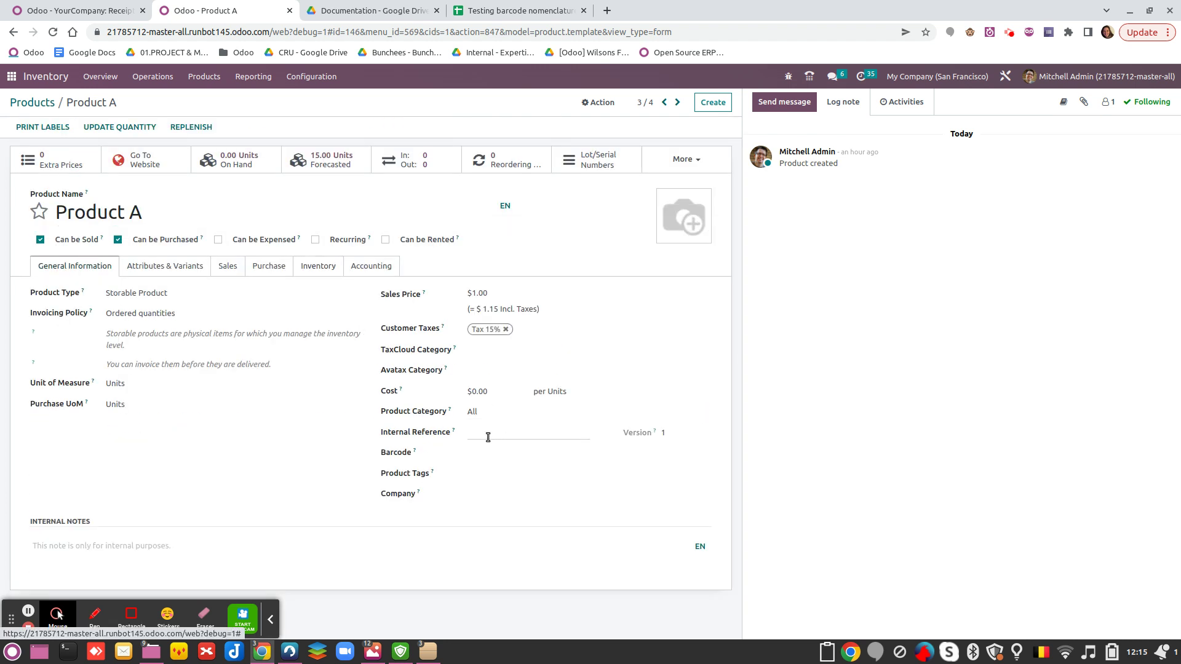
pyautogui.click(267, 267)
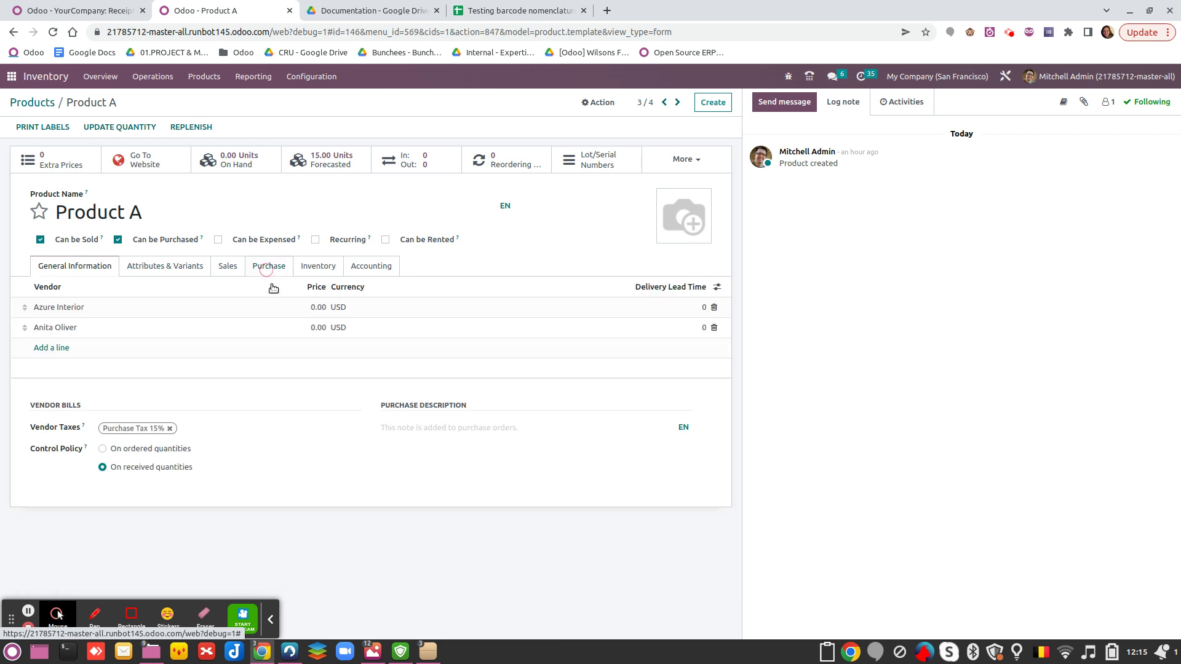
pyautogui.click(317, 266)
pyautogui.scroll(-5, 412, 425)
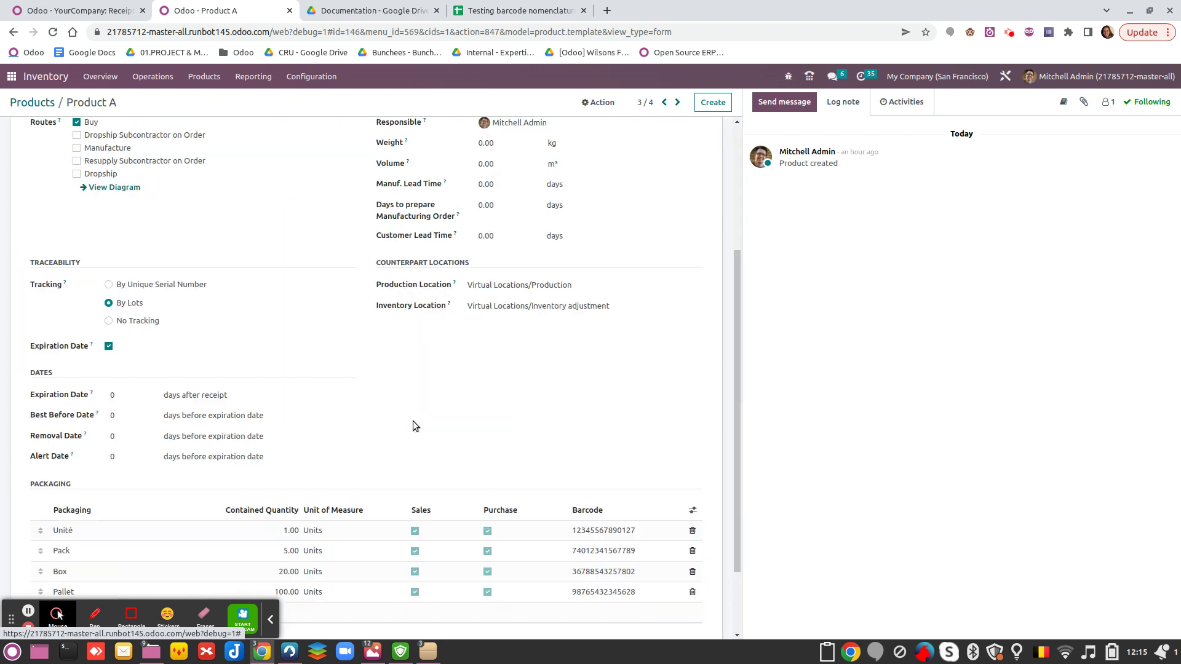
pyautogui.scroll(-2, 412, 420)
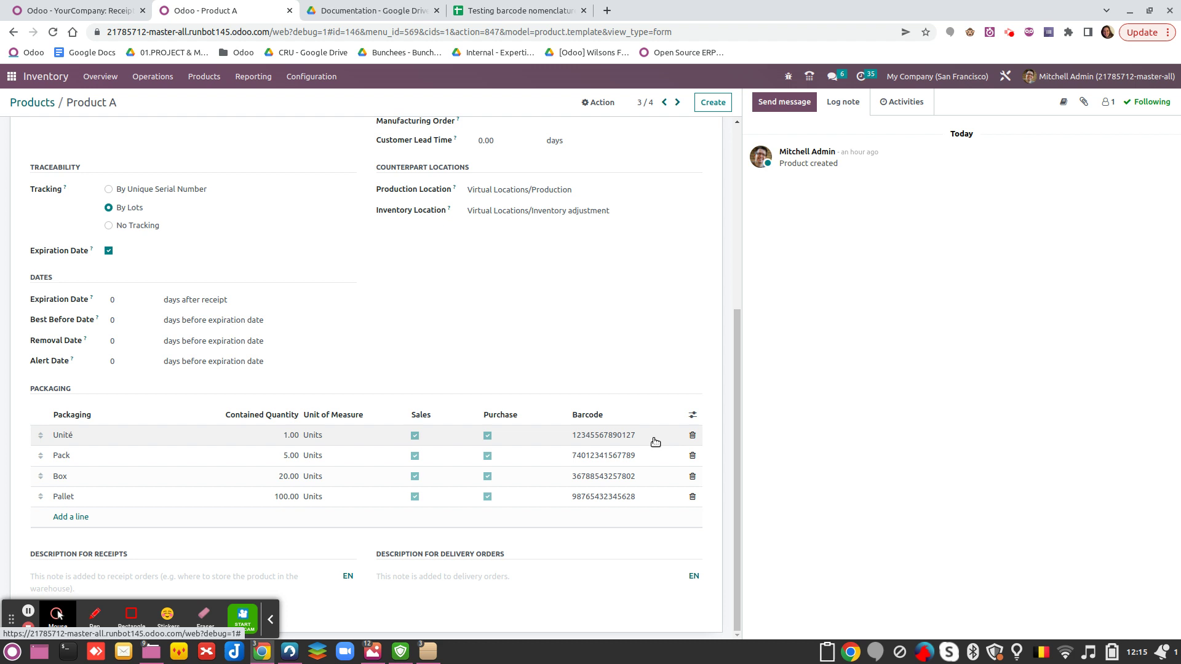
pyautogui.click(593, 435)
pyautogui.hotkey('ctrl', 'c')
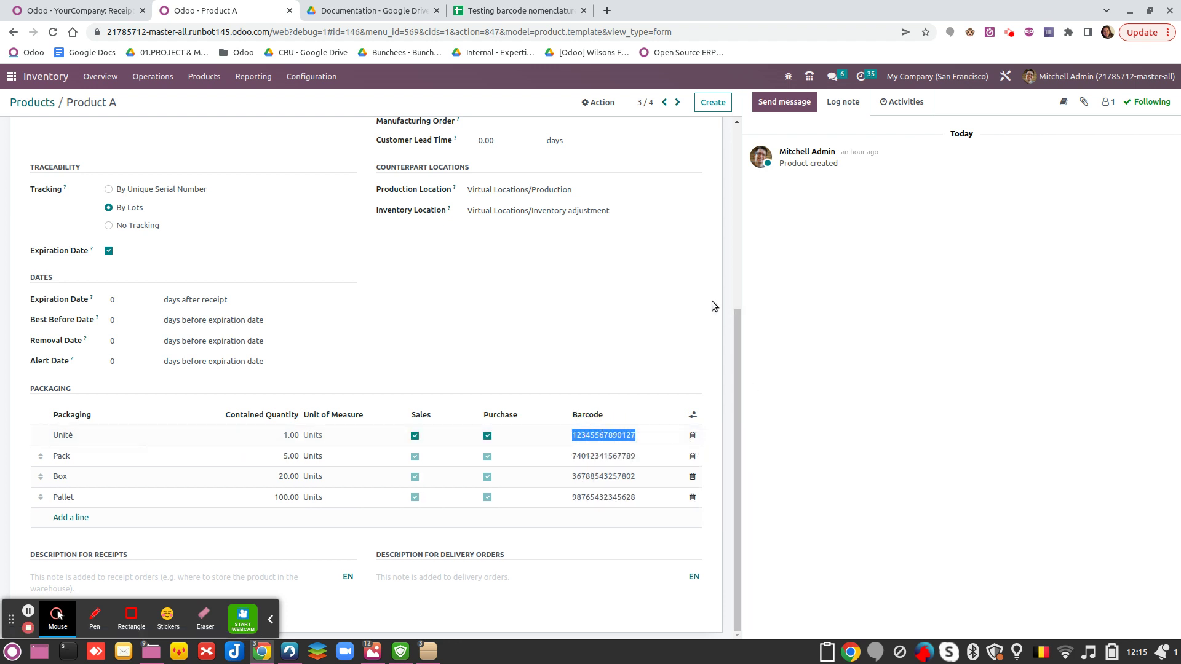
pyautogui.scroll(5, 170, 215)
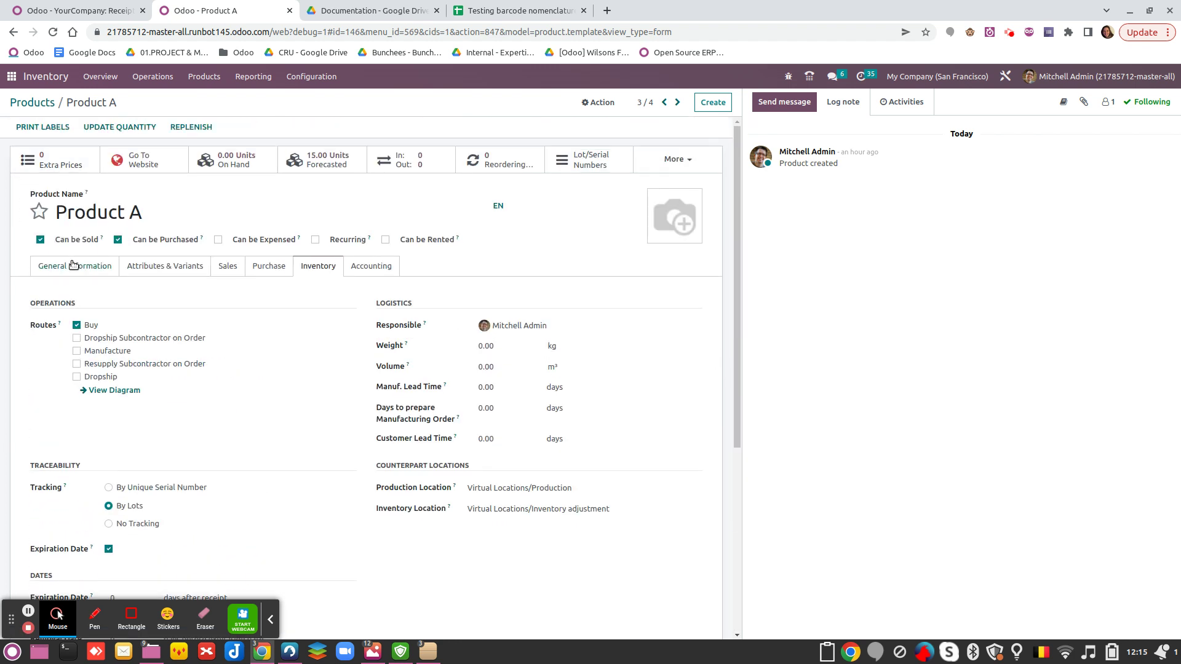
pyautogui.click(74, 265)
pyautogui.click(501, 432)
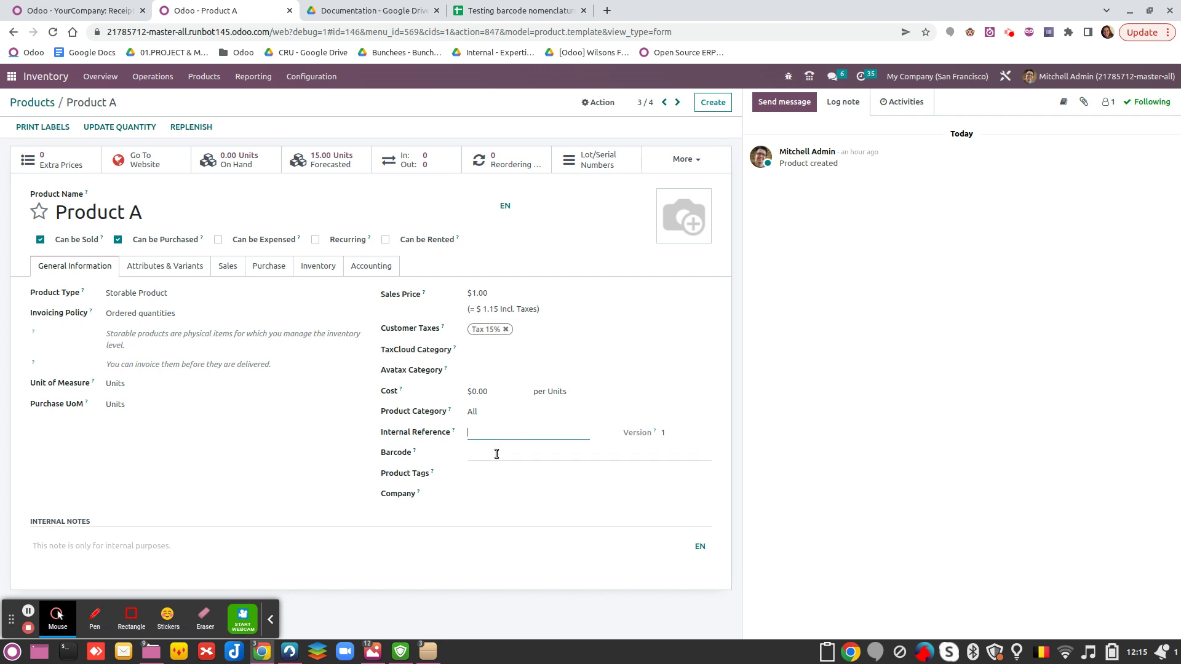
pyautogui.click(497, 453)
pyautogui.hotkey('ctrl', 'v')
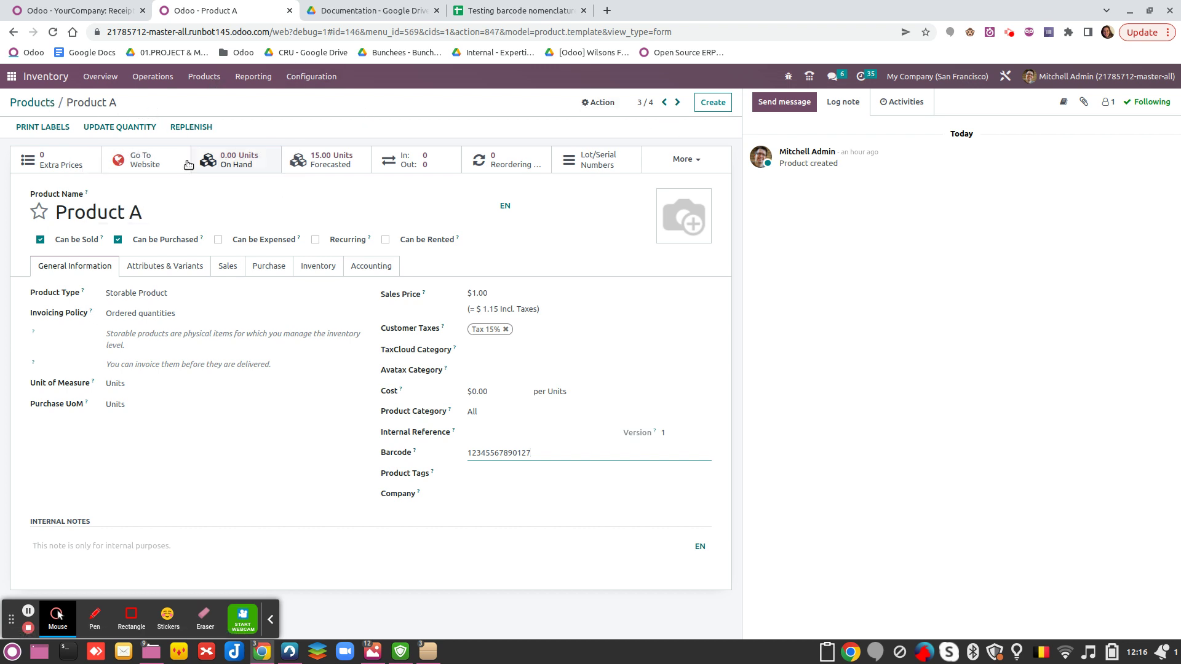
pyautogui.click(190, 266)
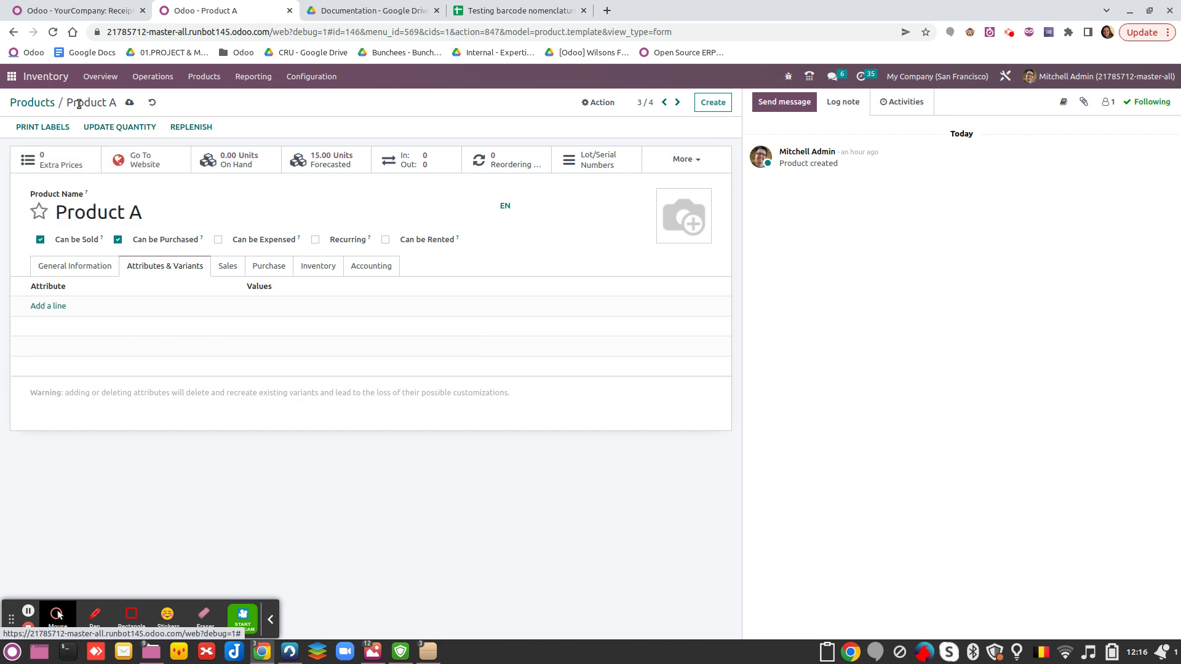
# - Try saving Product A, then dismiss the Validation Error saying a packaging already uses the barcode
pyautogui.click(46, 103)
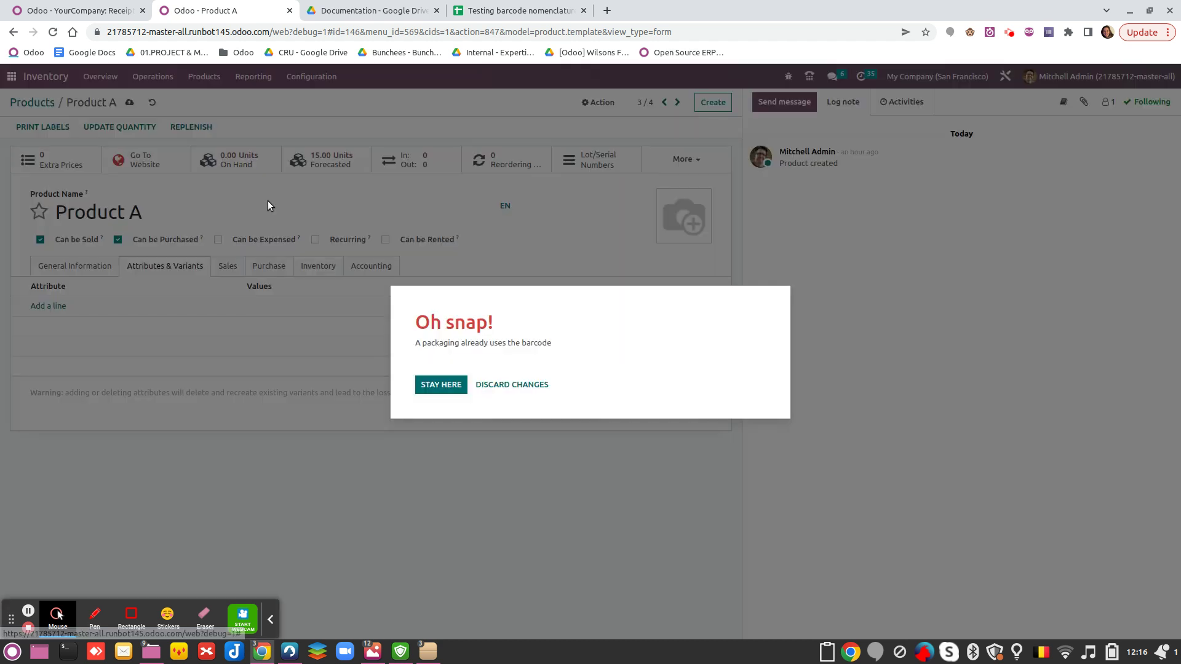
pyautogui.click(453, 389)
pyautogui.click(129, 102)
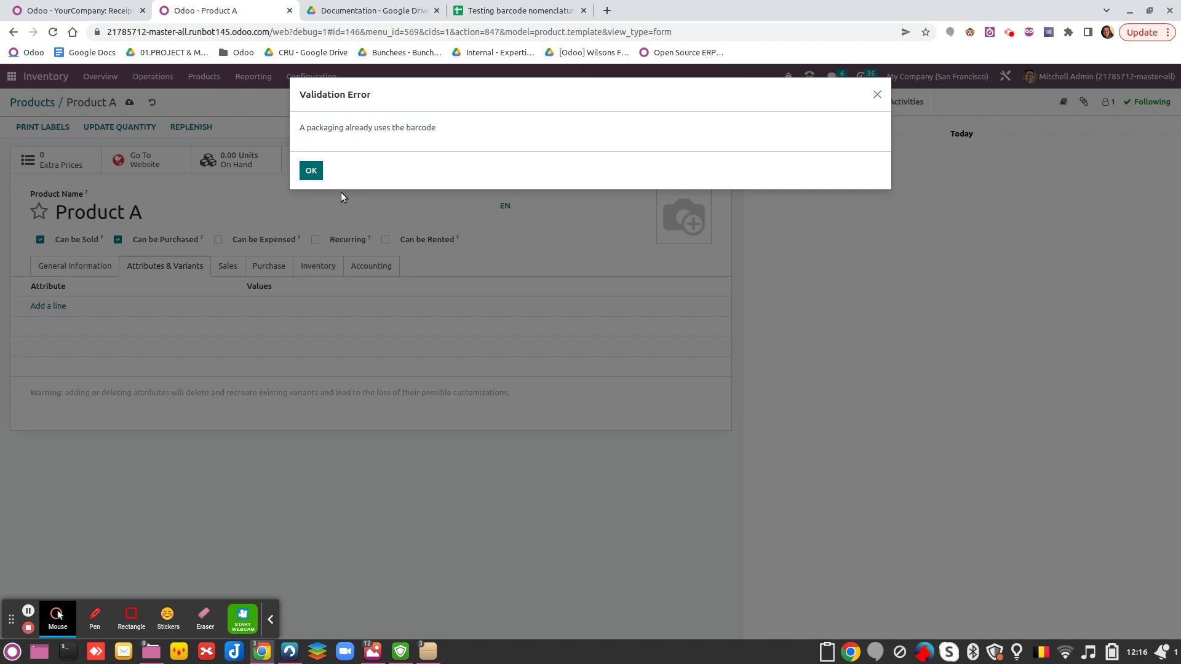
pyautogui.moveTo(310, 127); pyautogui.dragTo(452, 165)
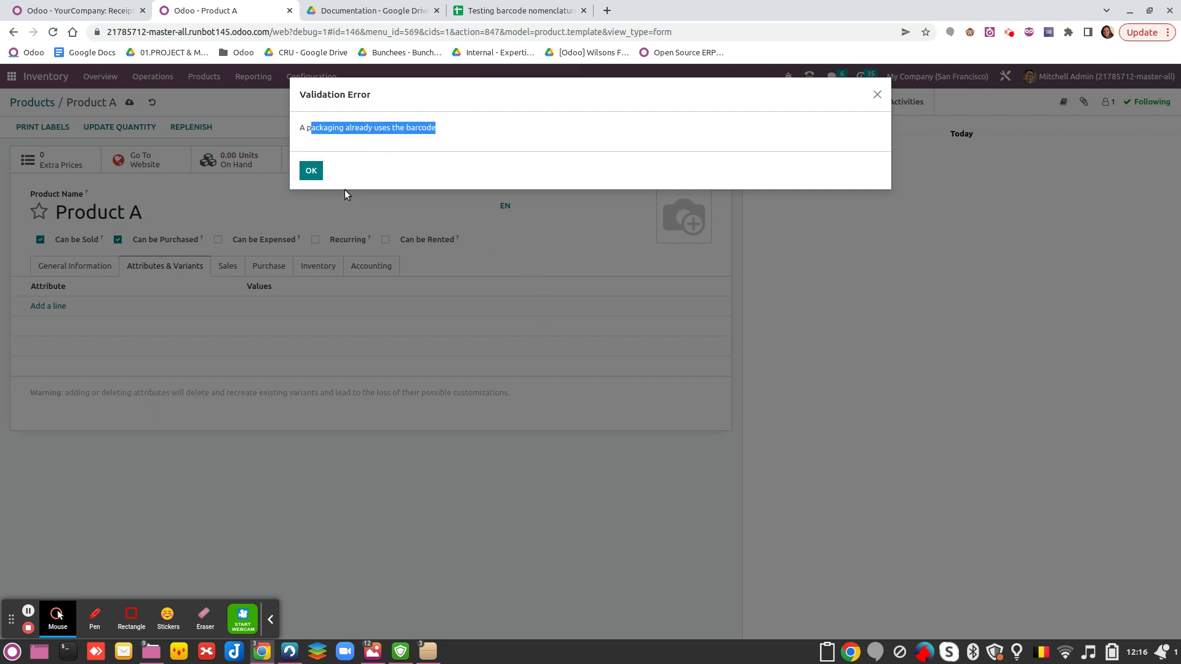
pyautogui.click(306, 174)
# - Check the Packaging table on the Inventory tab, then return to General Information with the barcode unsaved
pyautogui.click(259, 266)
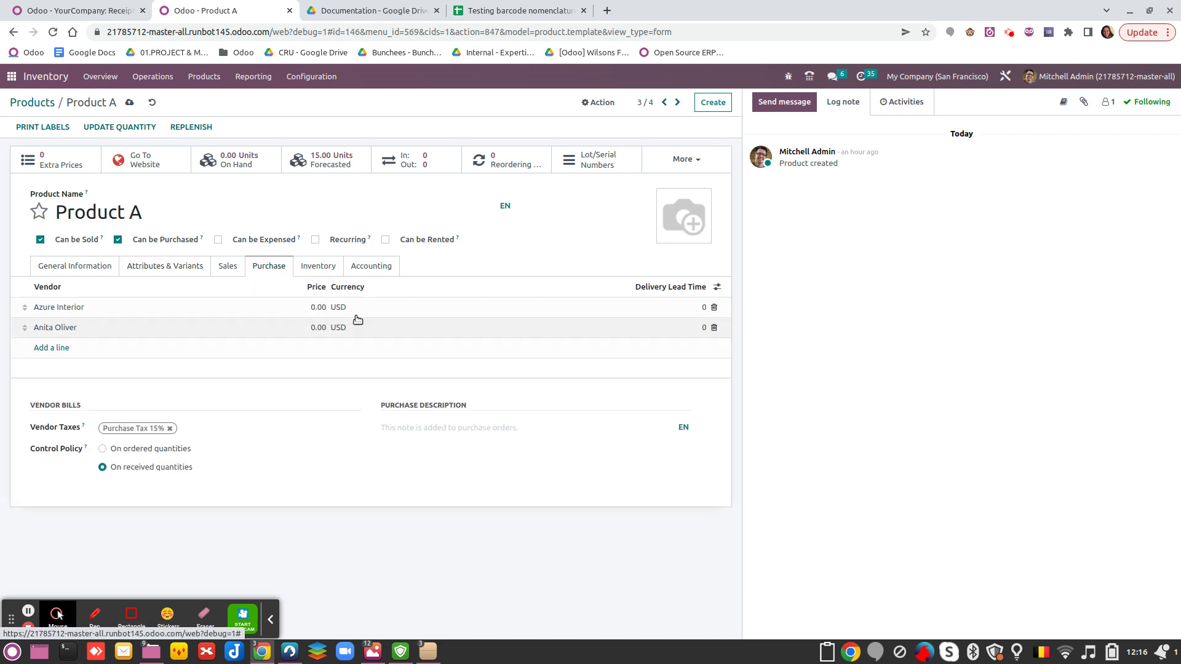
pyautogui.click(315, 267)
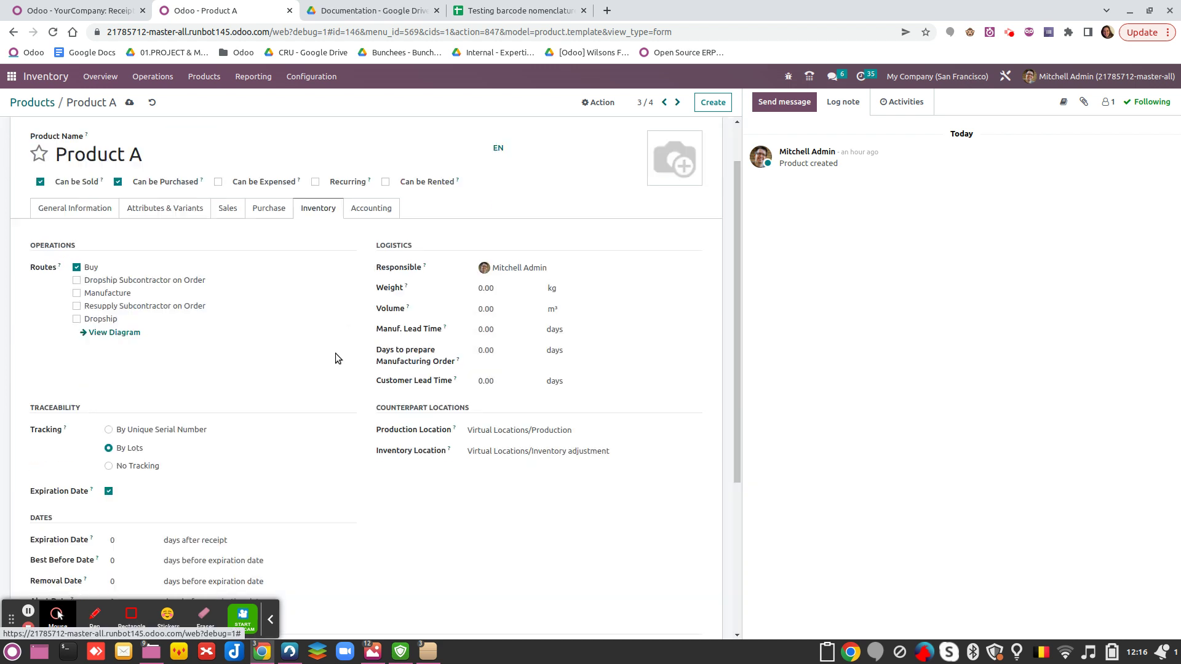
pyautogui.scroll(-5, 334, 356)
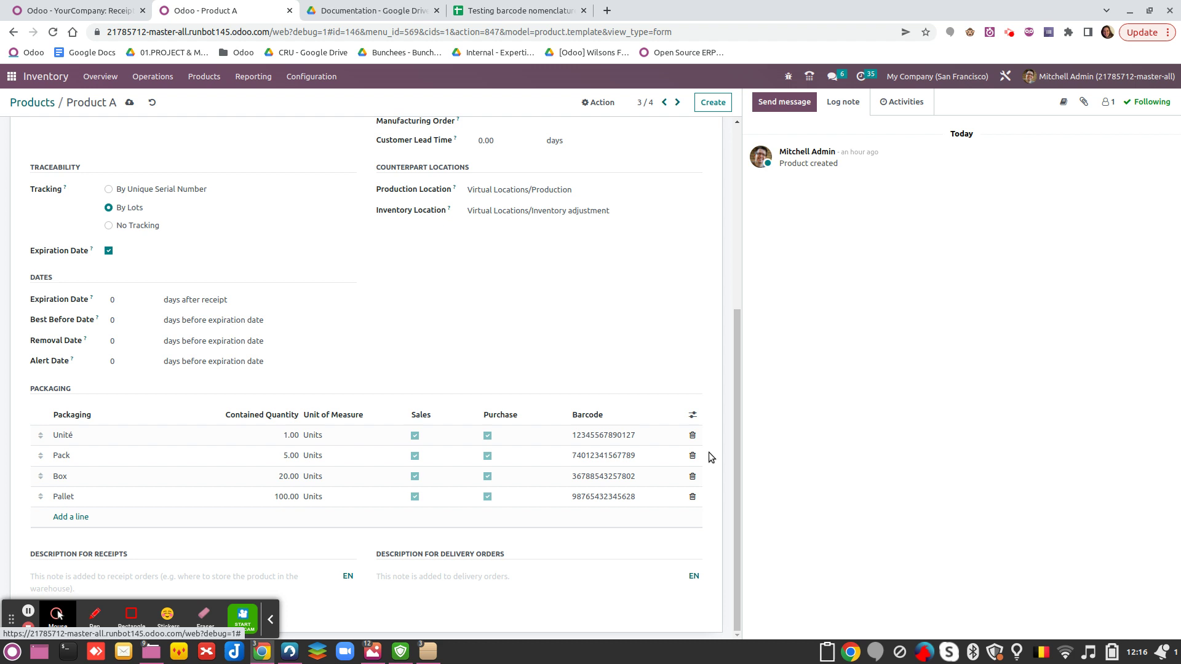
pyautogui.scroll(10, 350, 295)
pyautogui.click(106, 197)
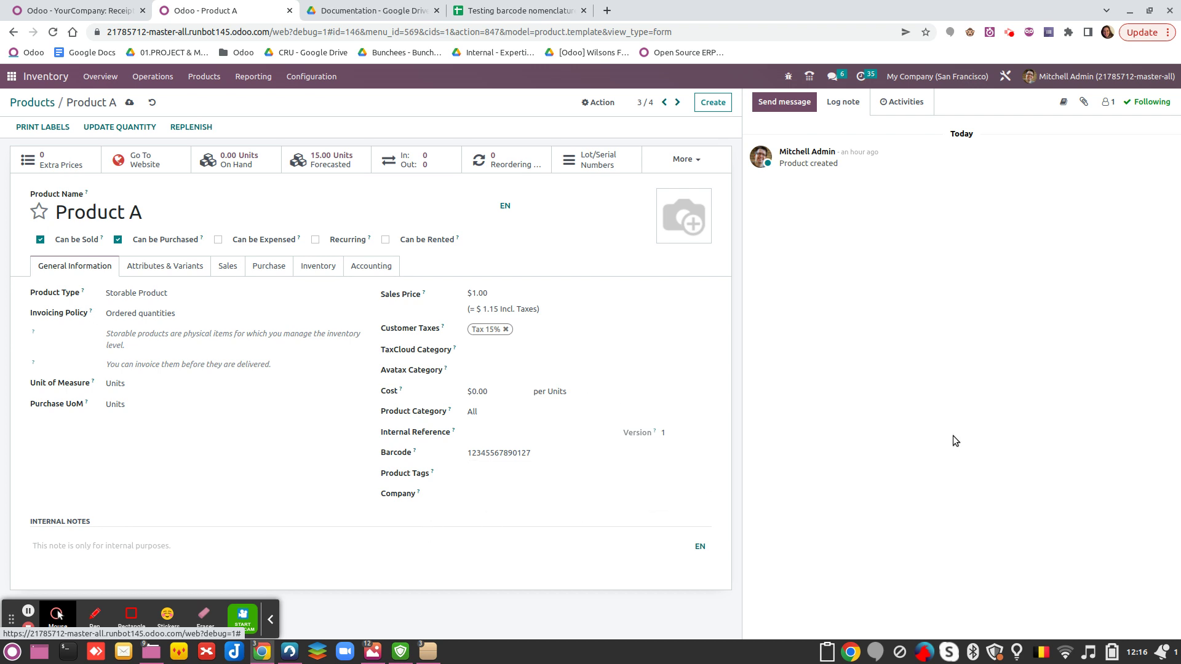
pyautogui.click(270, 620)
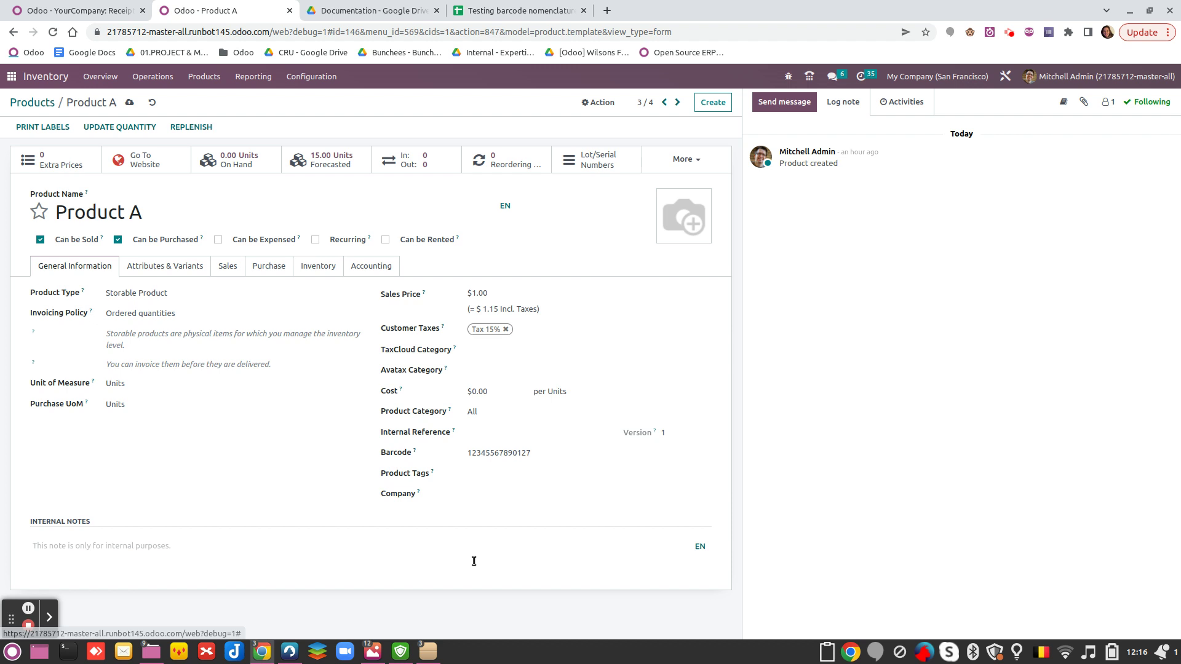